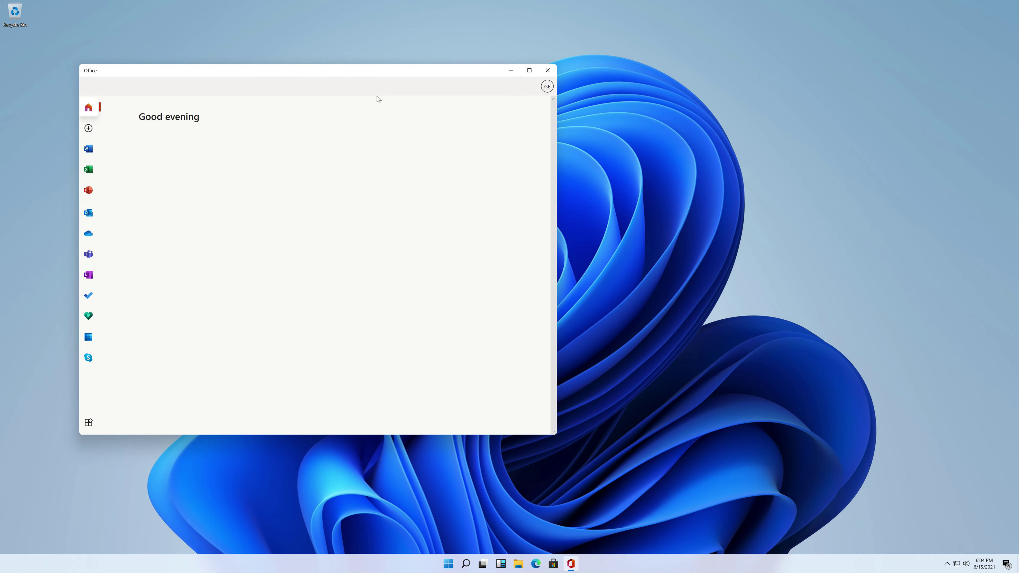
- Move the Office window toward the desktop's centre, dismiss the premium offer and agree to pin Office to the taskbar
left_click_drag(311, 74, 426, 92)
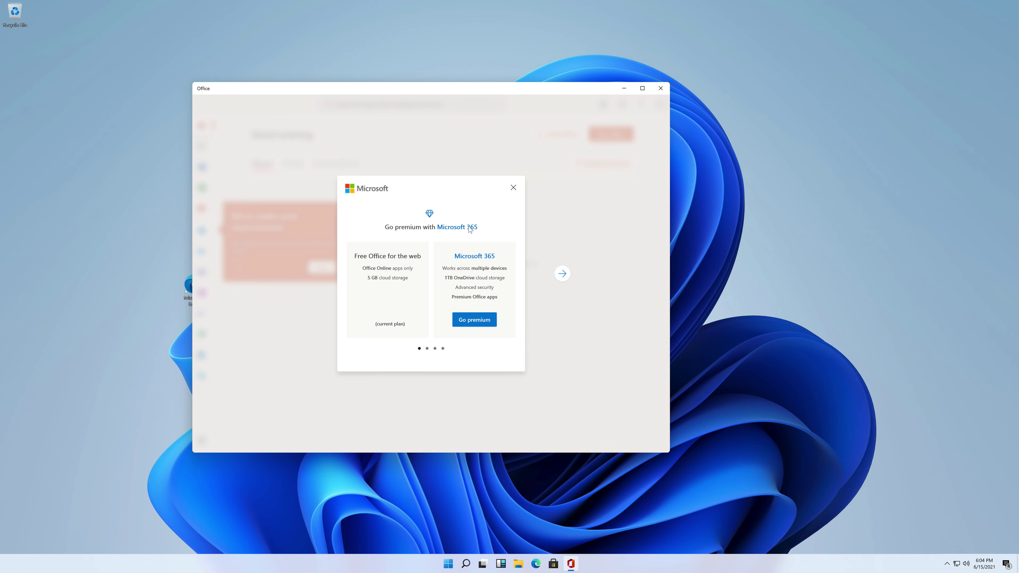
left_click(511, 190)
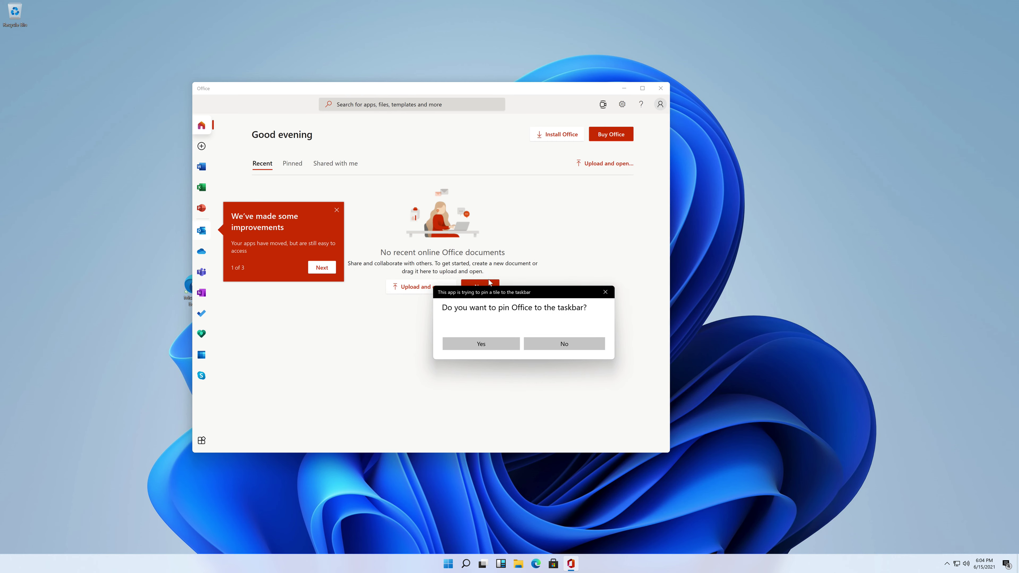
left_click(499, 344)
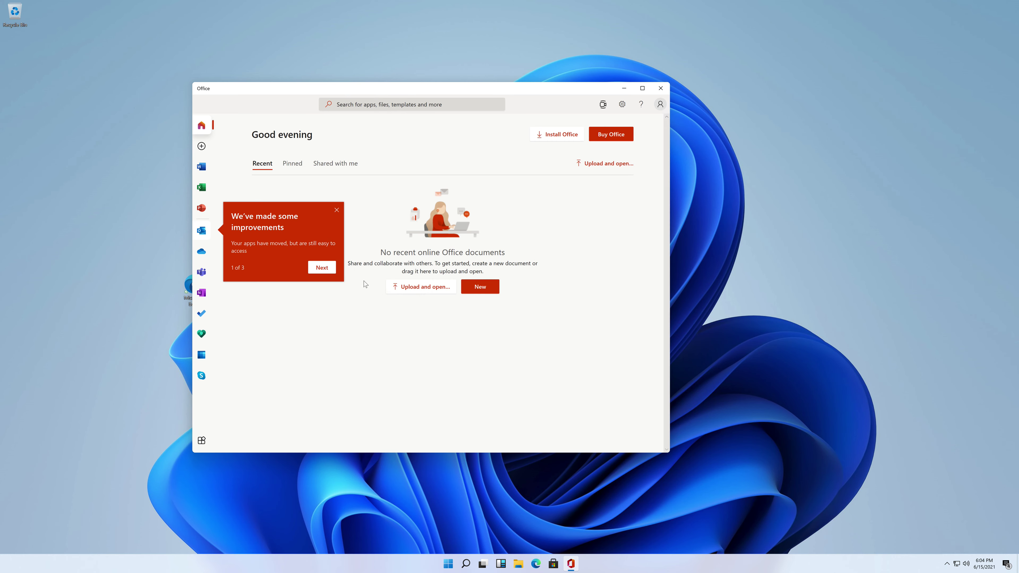
- Go through the three introductory tips in the Office app and dismiss the last one
left_click(320, 267)
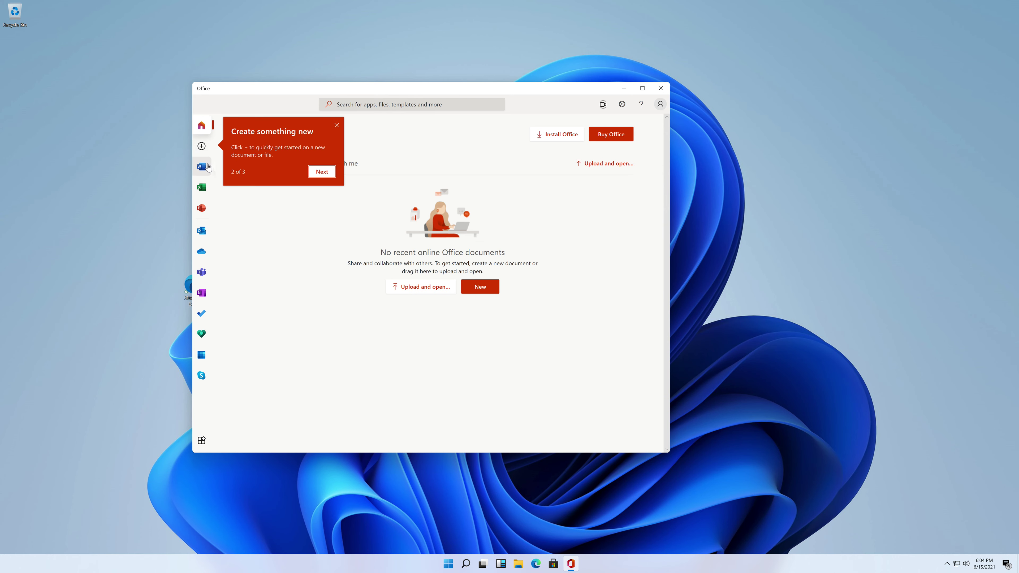
left_click(329, 173)
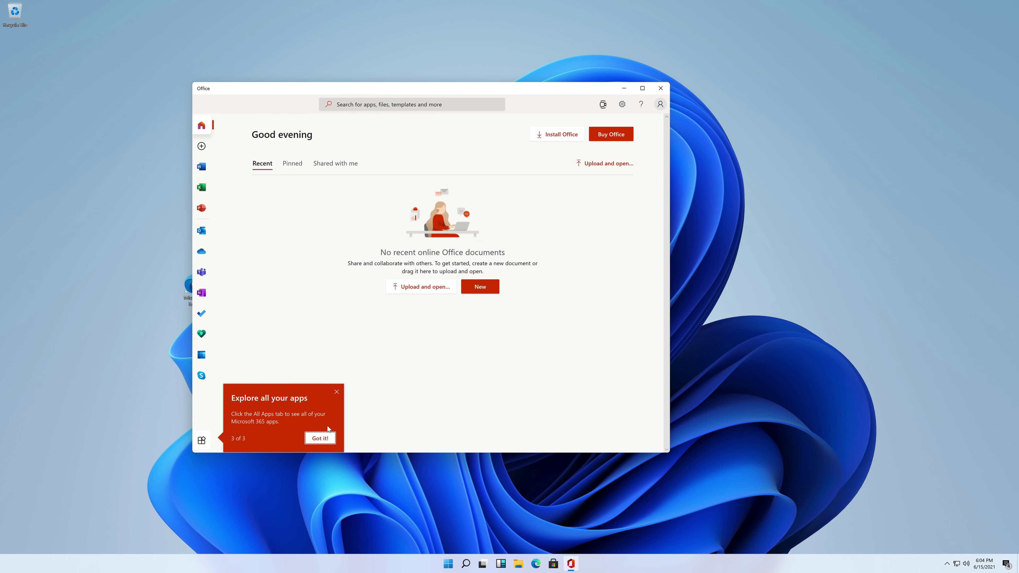
left_click(319, 438)
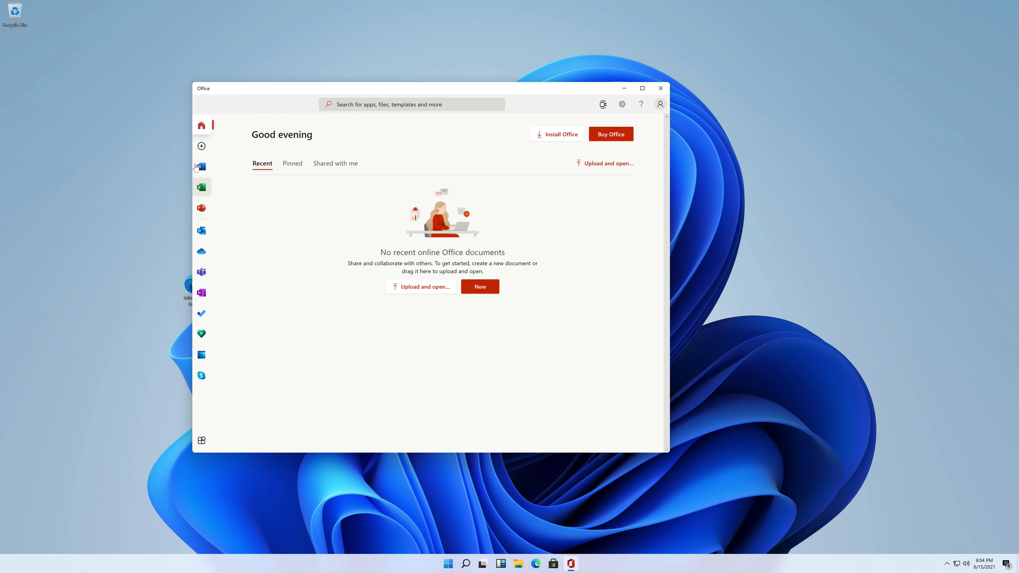
- Create a new online document from the Office app and open it with Microsoft Edge
left_click(202, 147)
left_click(202, 189)
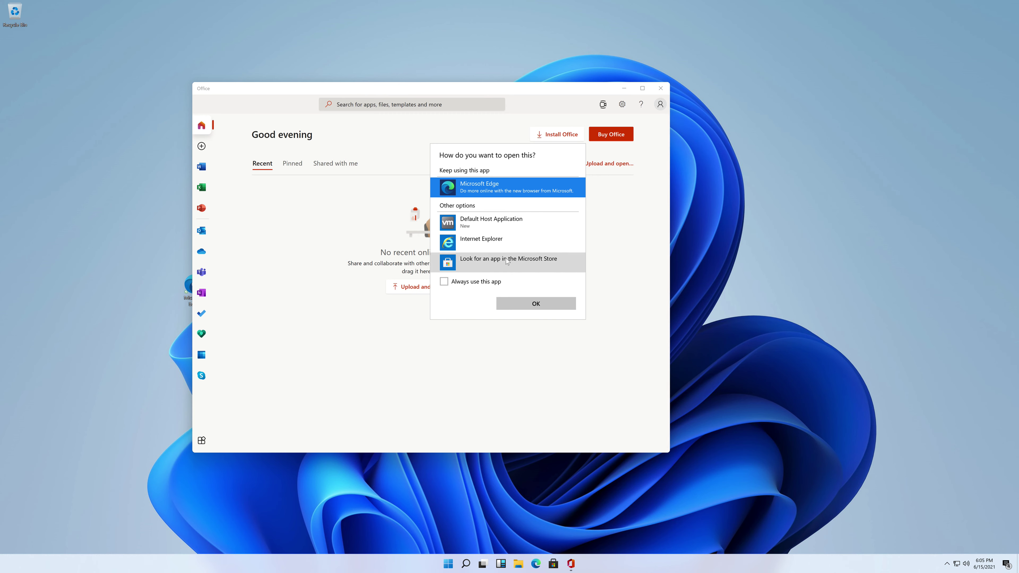
left_click(521, 305)
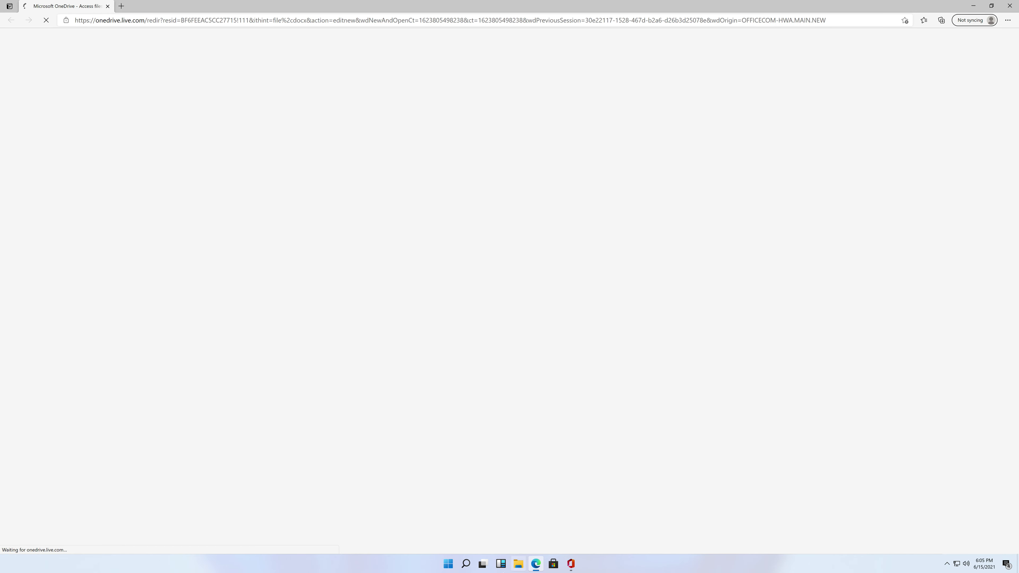
- Close all Microsoft Edge windows and the Office app
right_click(536, 564)
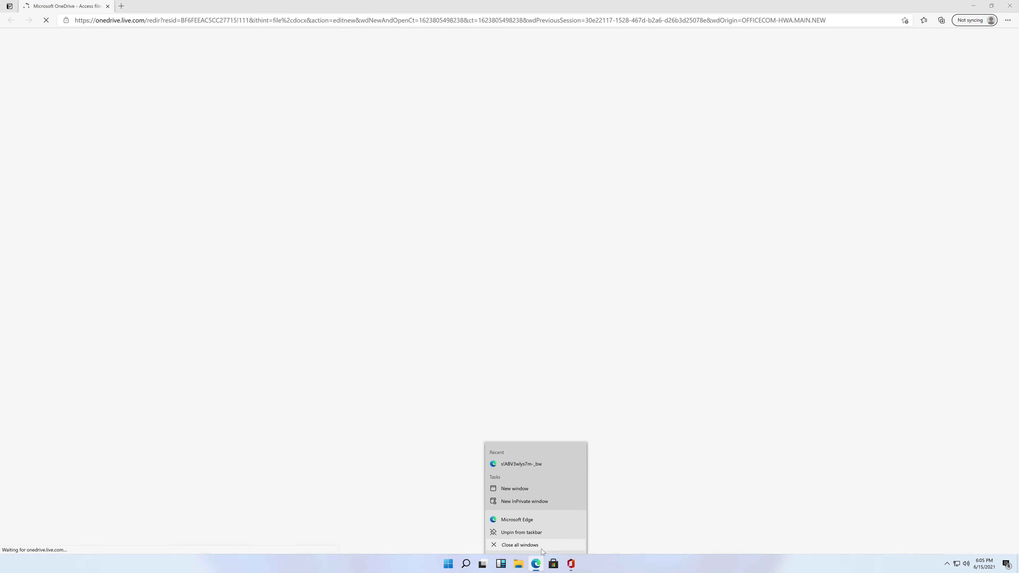
left_click(540, 548)
right_click(571, 564)
left_click(583, 548)
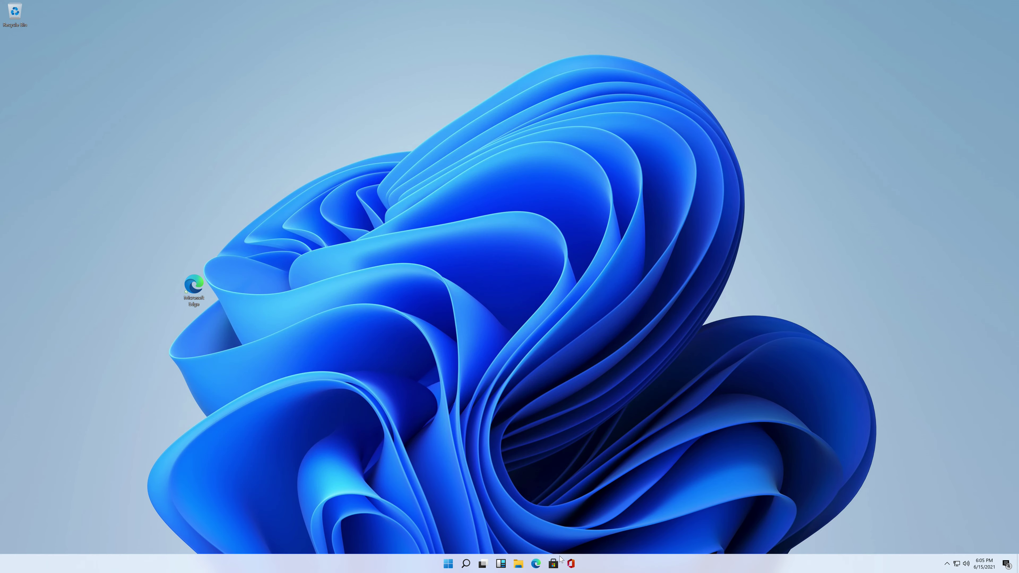
- Open the widgets and examine the weather, market, sports and news cards through the whole feed, and close them
left_click(501, 563)
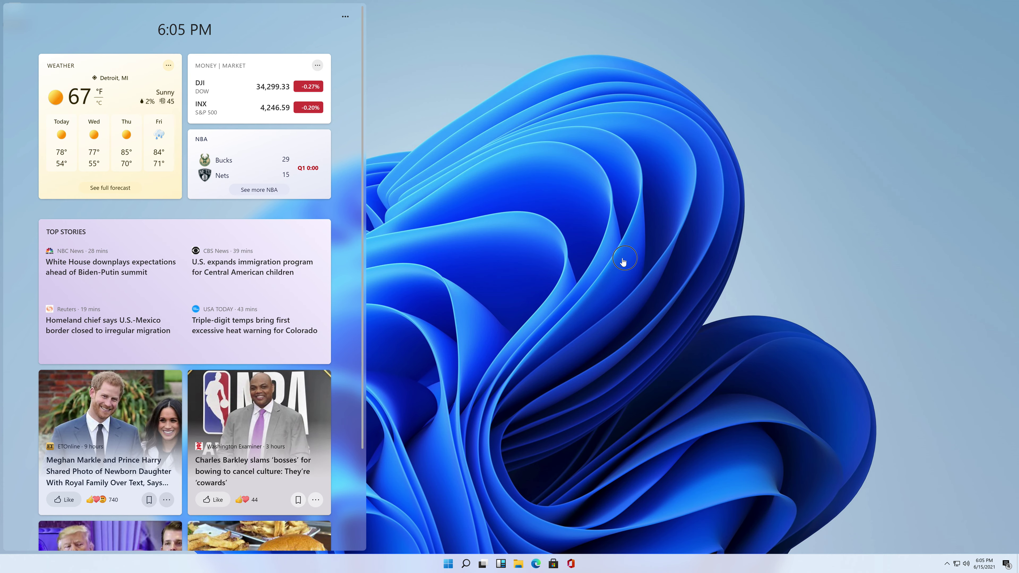
scroll(253, 238, "down", 3)
scroll(253, 238, "up", 3)
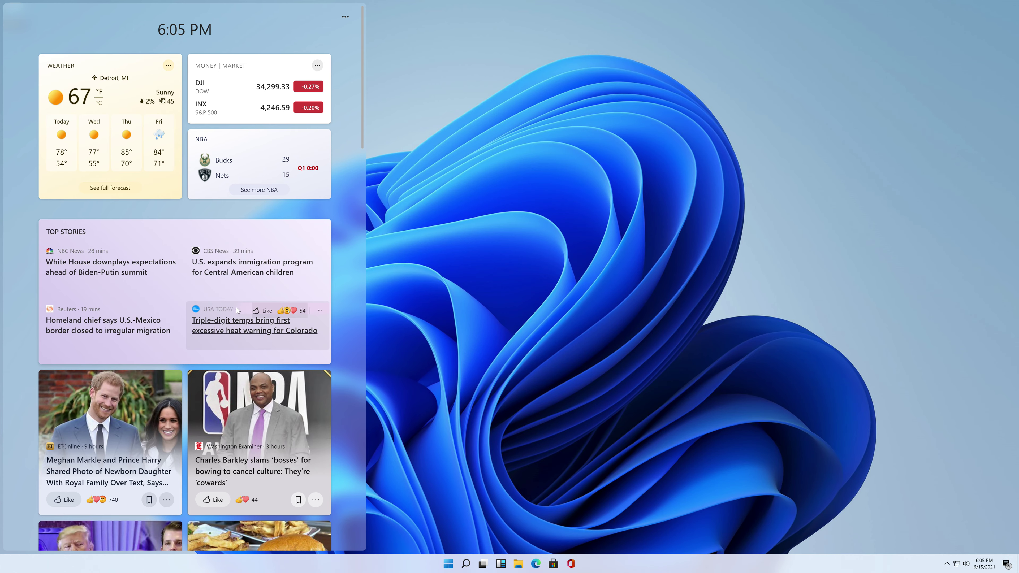
scroll(304, 354, "down", 8)
scroll(305, 355, "down", 20)
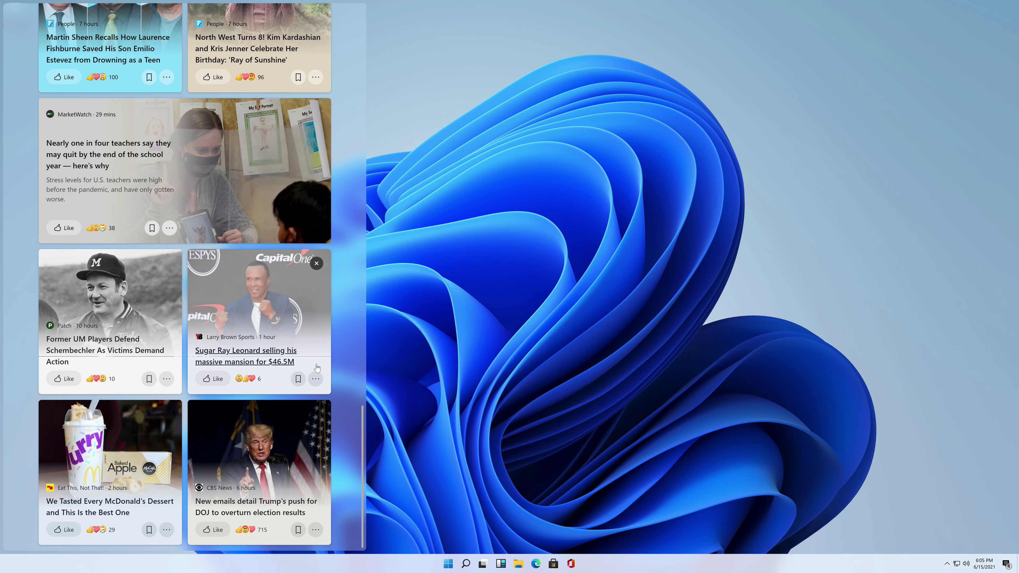
scroll(316, 367, "down", 4)
scroll(315, 368, "down", 10)
scroll(315, 368, "up", 9)
scroll(314, 367, "up", 4)
scroll(314, 369, "down", 20)
scroll(313, 369, "down", 6)
scroll(313, 363, "down", 5)
scroll(313, 363, "down", 6)
scroll(314, 362, "up", 18)
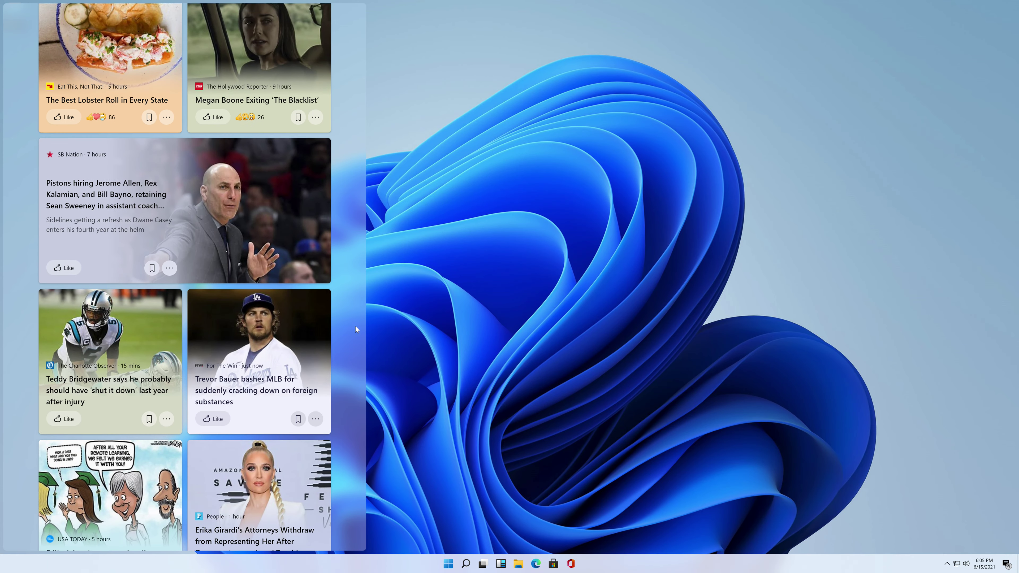
scroll(354, 329, "down", 15)
scroll(353, 415, "down", 15)
left_click(435, 115)
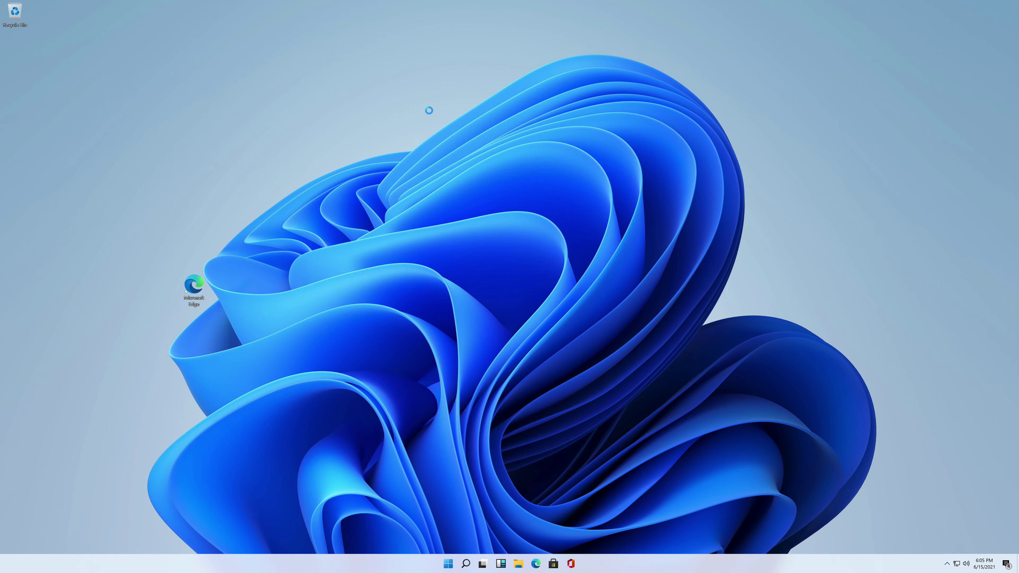
- Open Windows Terminal from the desktop to view its window, and close it again
right_click(435, 115)
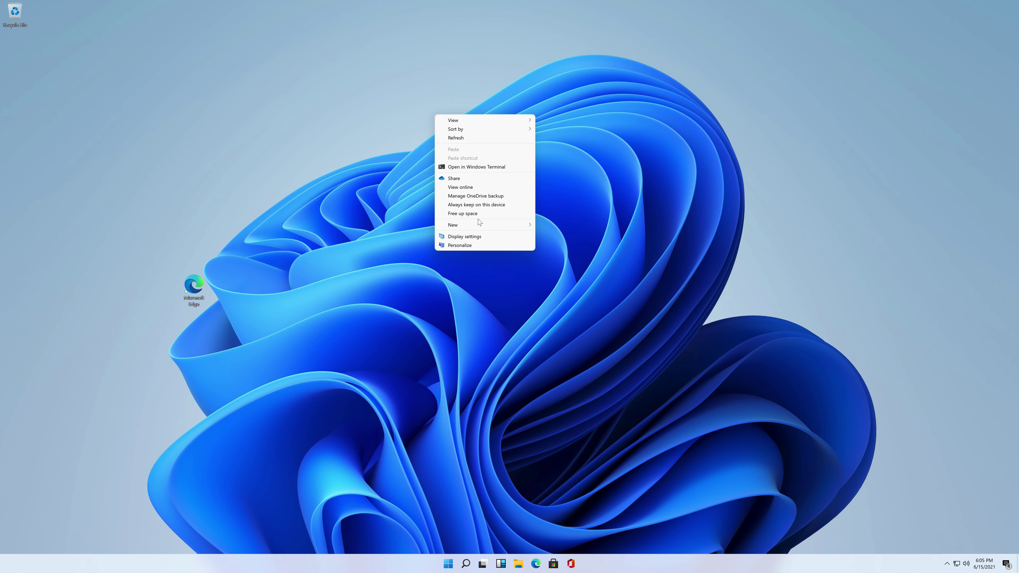
left_click(465, 167)
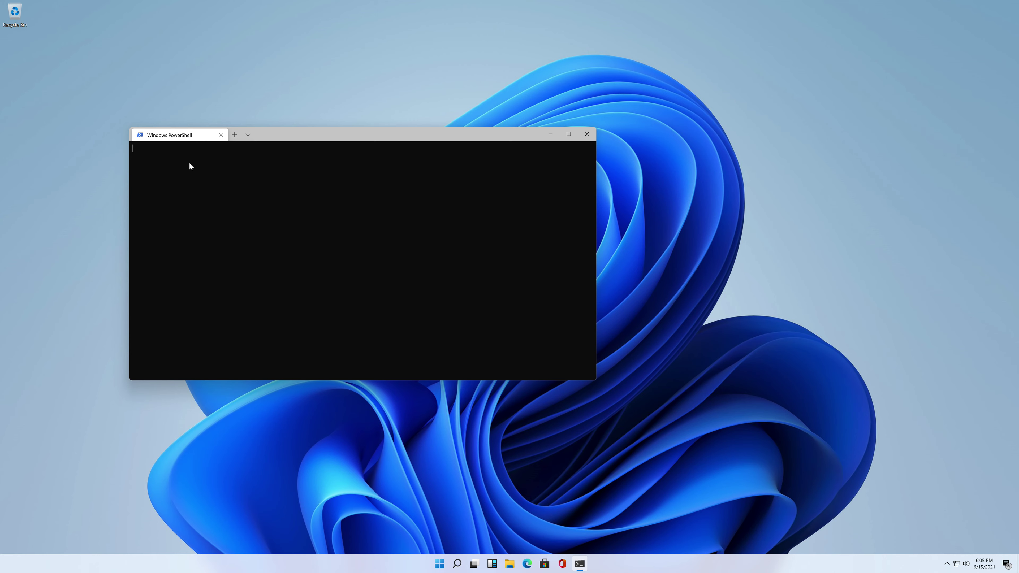
left_click_drag(288, 138, 412, 204)
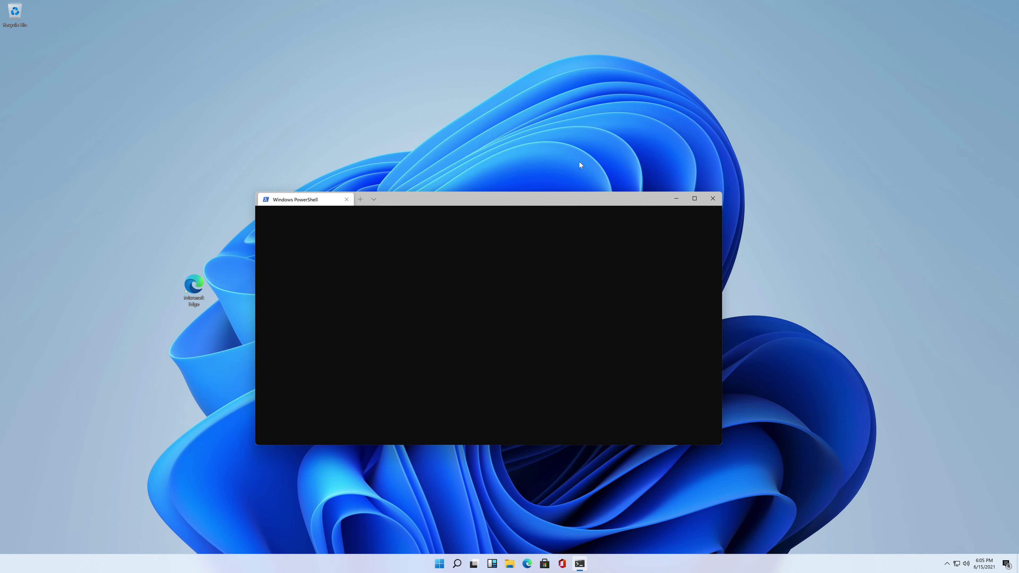
left_click(712, 199)
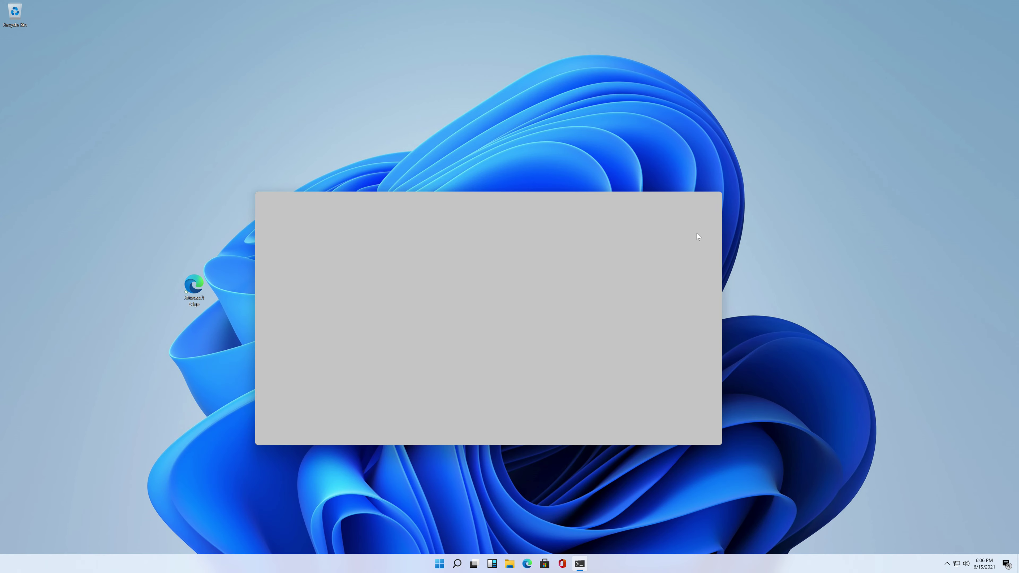
- Create a folder on the desktop with the default name New folder
right_click(530, 250)
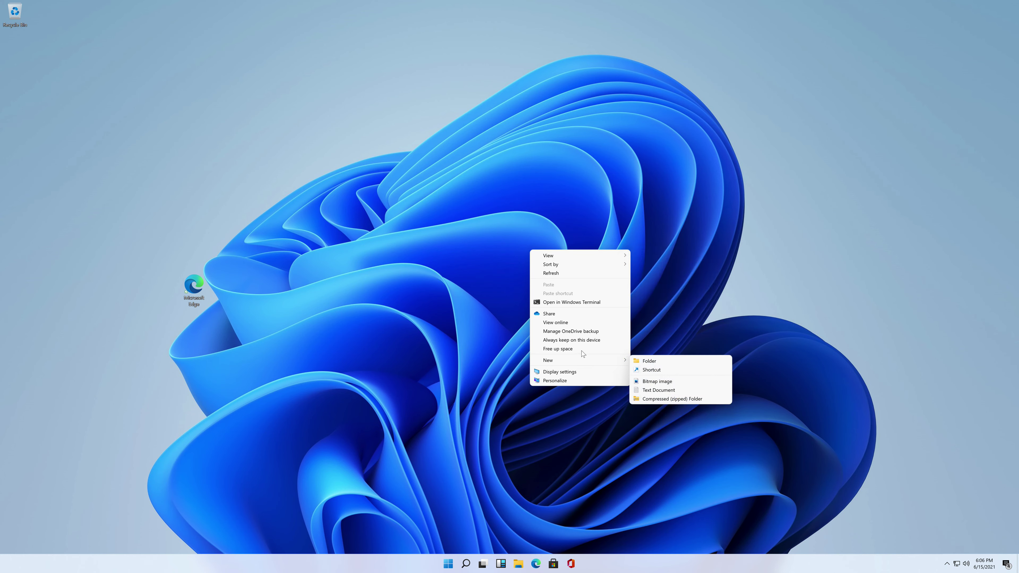
left_click(651, 363)
left_click_drag(555, 250, 525, 291)
left_click(526, 298)
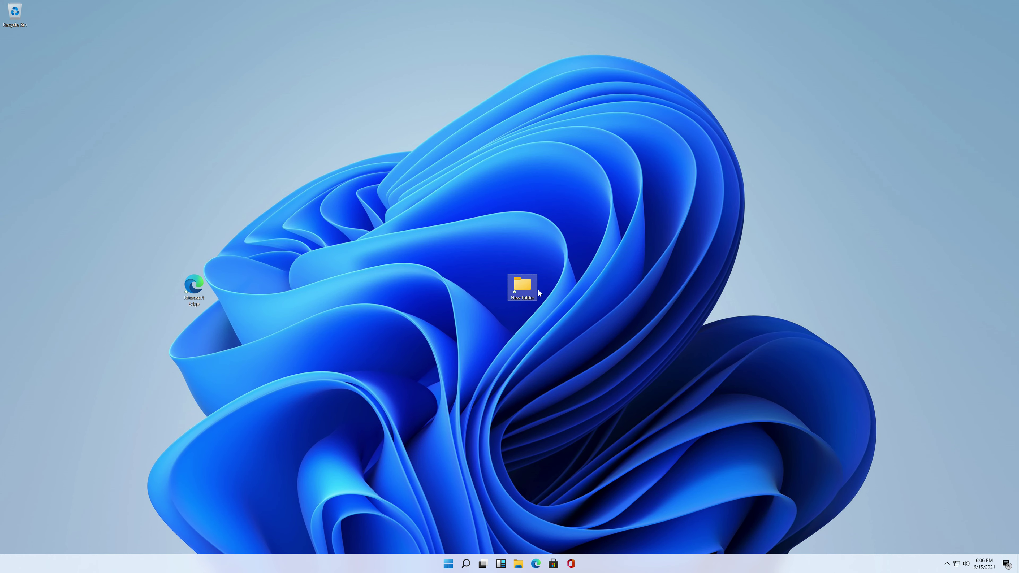
- View the contents of New folder, close its window and place the folder directly below the Recycle Bin
double_click(528, 293)
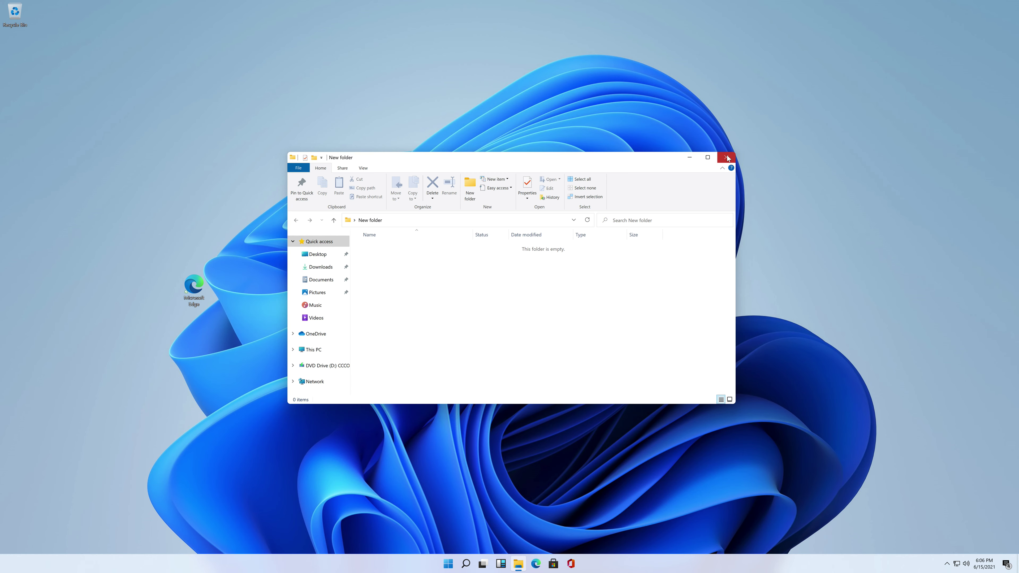
left_click(725, 157)
left_click_drag(509, 285, 11, 53)
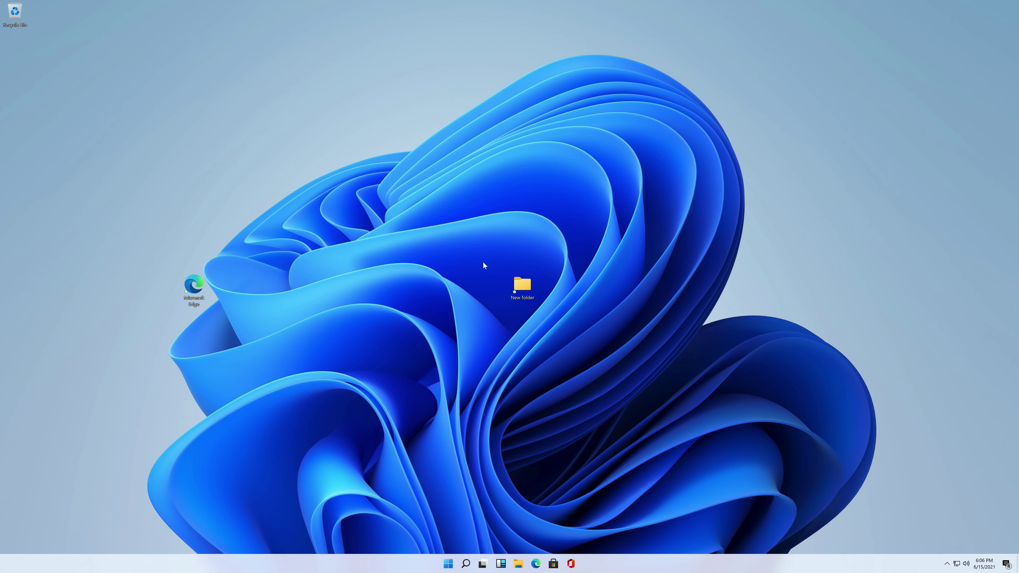
left_click_drag(510, 283, 16, 46)
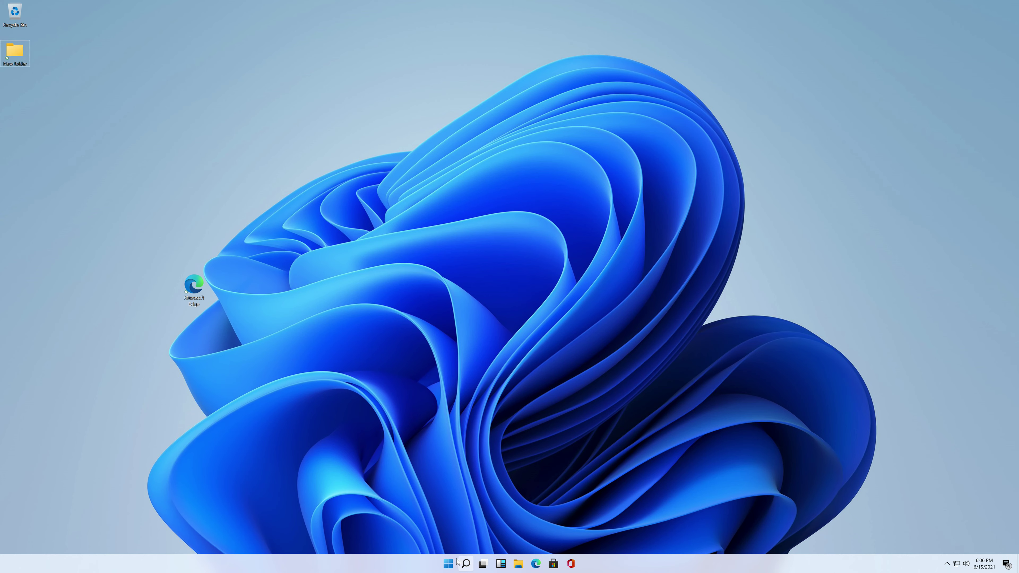
- Launch Paint from the second page of pinned apps
left_click(447, 569)
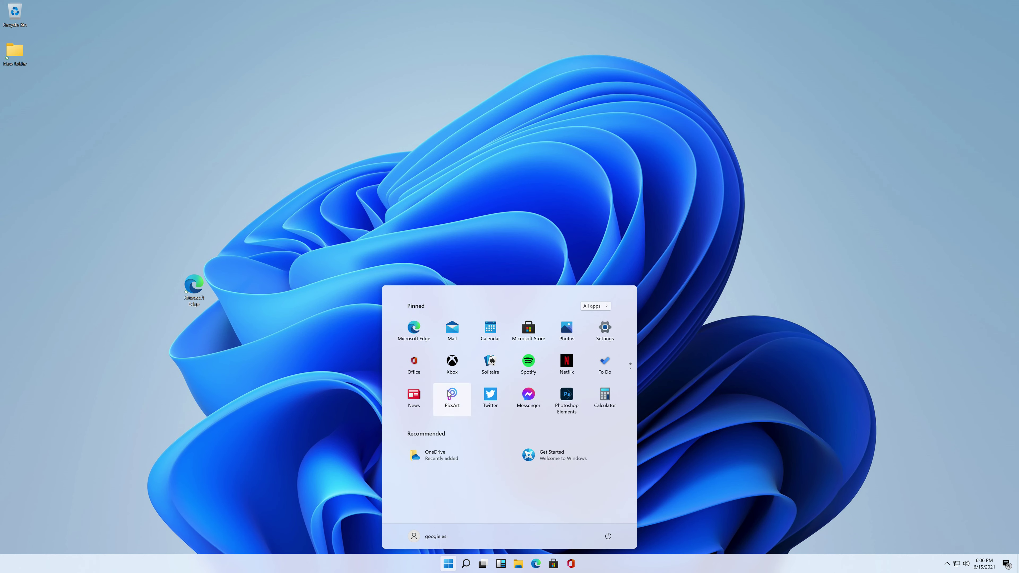
scroll(520, 366, "down", 1)
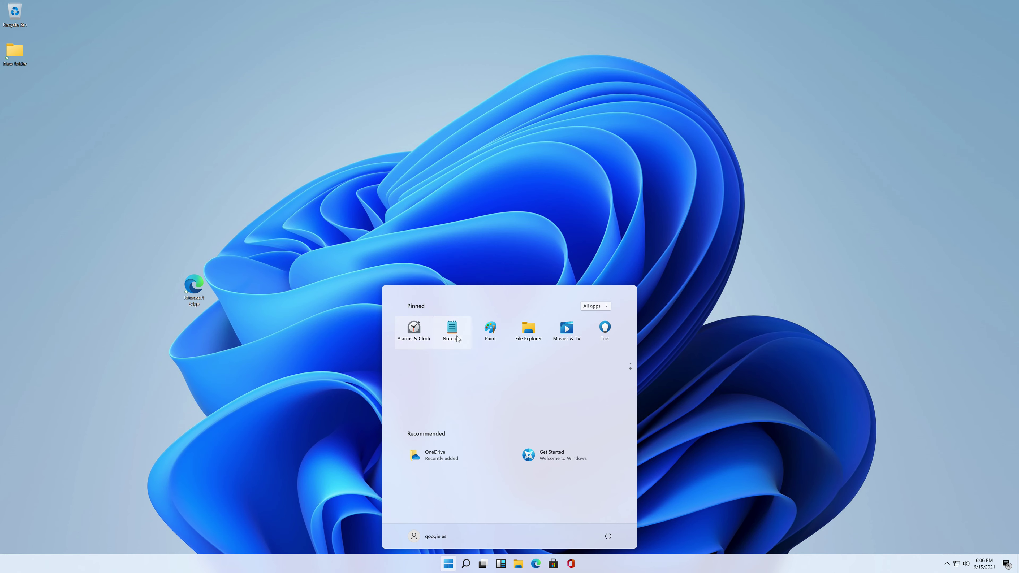
left_click(493, 346)
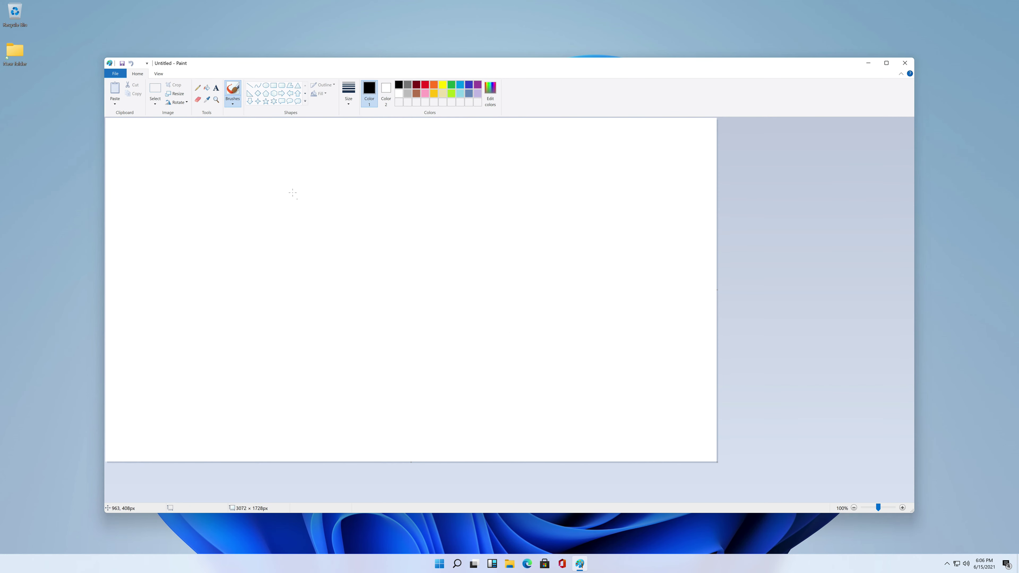
- Draw a small rounded shape and a smiling stick figure with the black brush, and close Paint without saving
mouse_move(319, 194)
left_mouse_down()
mouse_move(306, 188)
mouse_move(281, 206)
mouse_move(302, 216)
mouse_move(313, 189)
left_mouse_up()
key("super")
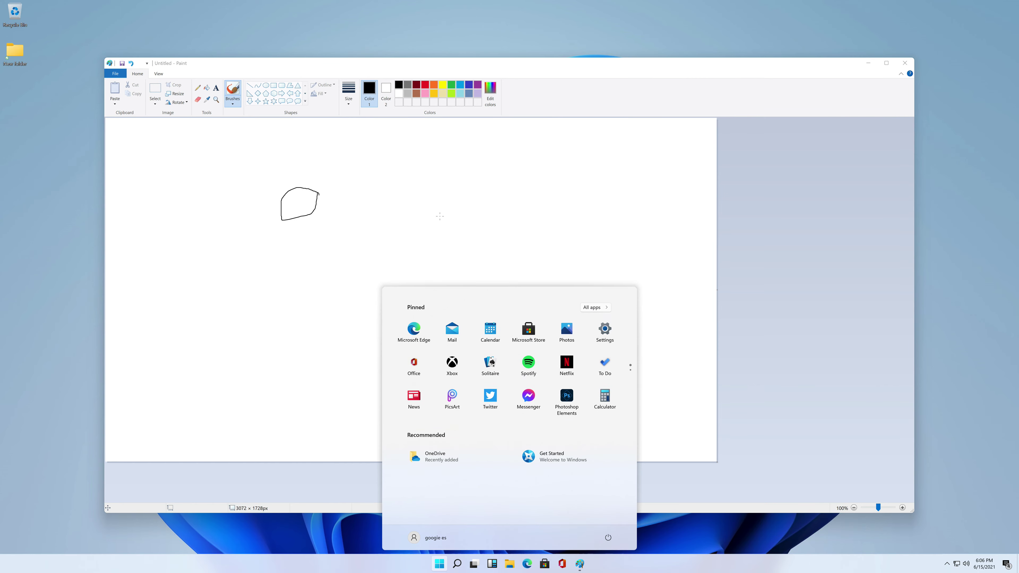
left_click(340, 188)
mouse_move(427, 179)
left_mouse_down()
mouse_move(403, 209)
mouse_move(420, 181)
mouse_move(411, 254)
mouse_move(386, 267)
mouse_move(444, 284)
left_mouse_up()
mouse_move(391, 214)
left_mouse_down()
mouse_move(424, 219)
mouse_move(467, 194)
mouse_move(421, 200)
mouse_move(416, 188)
left_mouse_up()
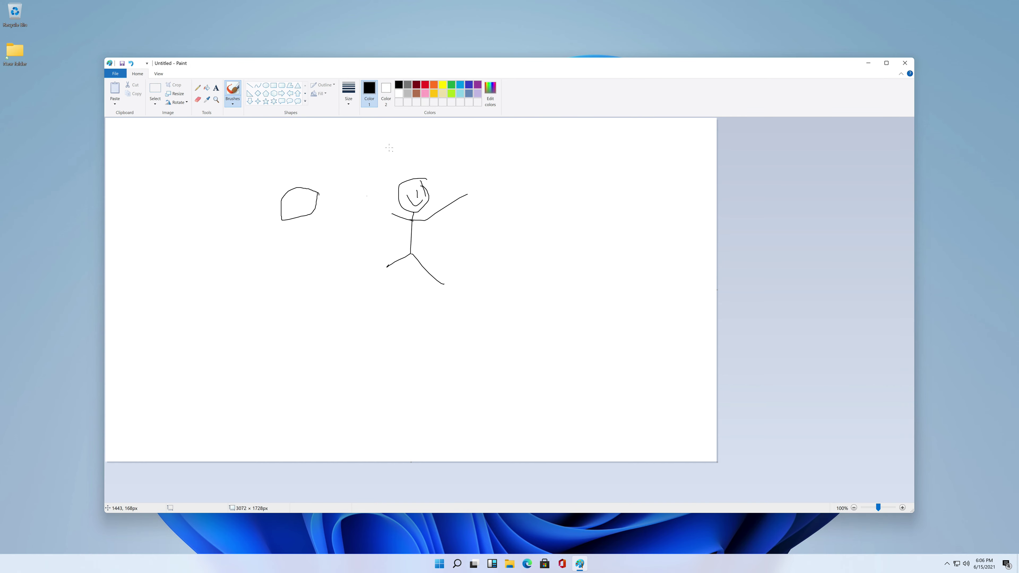
left_click(905, 63)
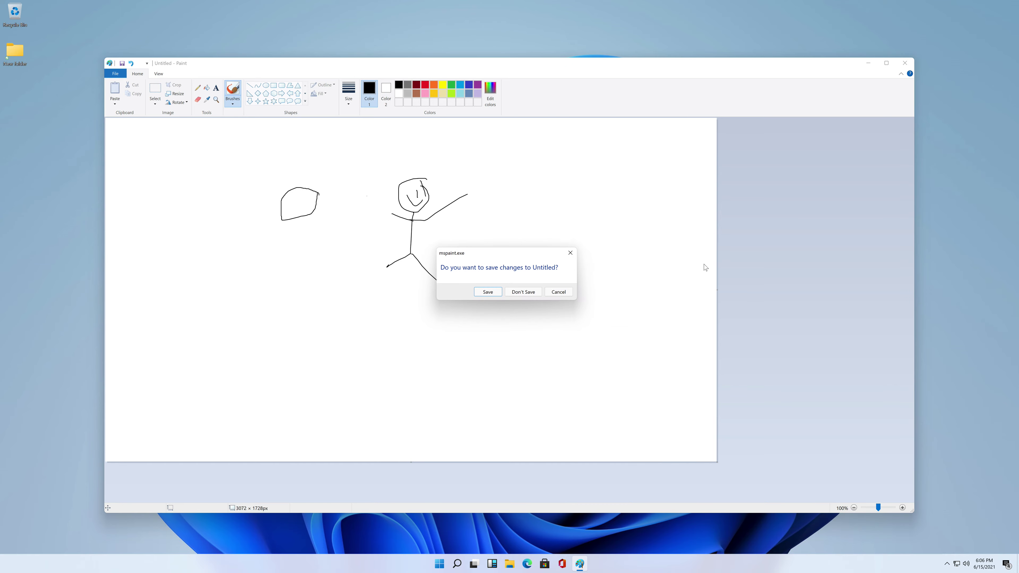
left_click(508, 292)
- Open File Explorer from the pinned apps and browse from This PC to DVD Drive (D:)
key("super")
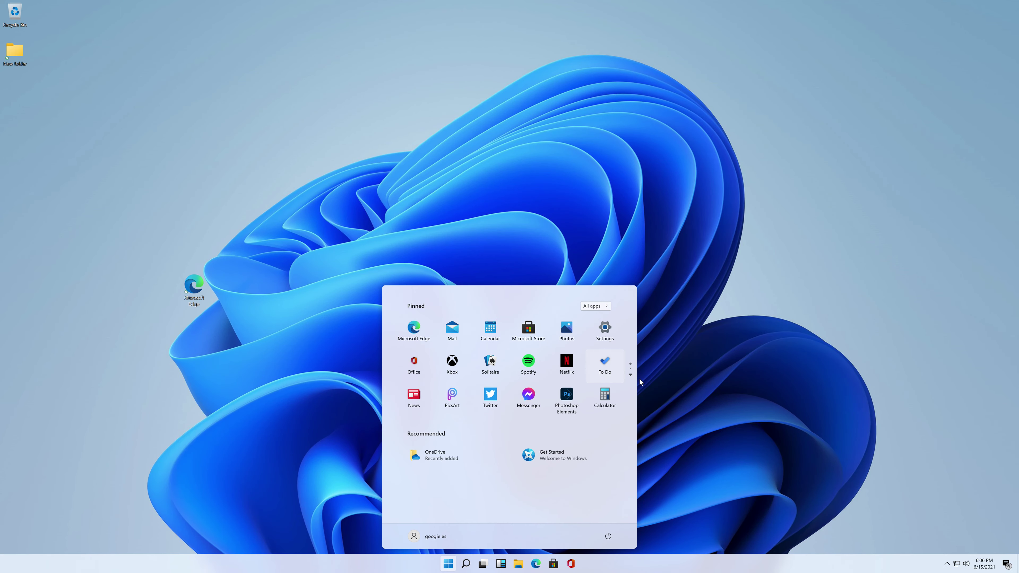
left_click(630, 369)
left_click(533, 345)
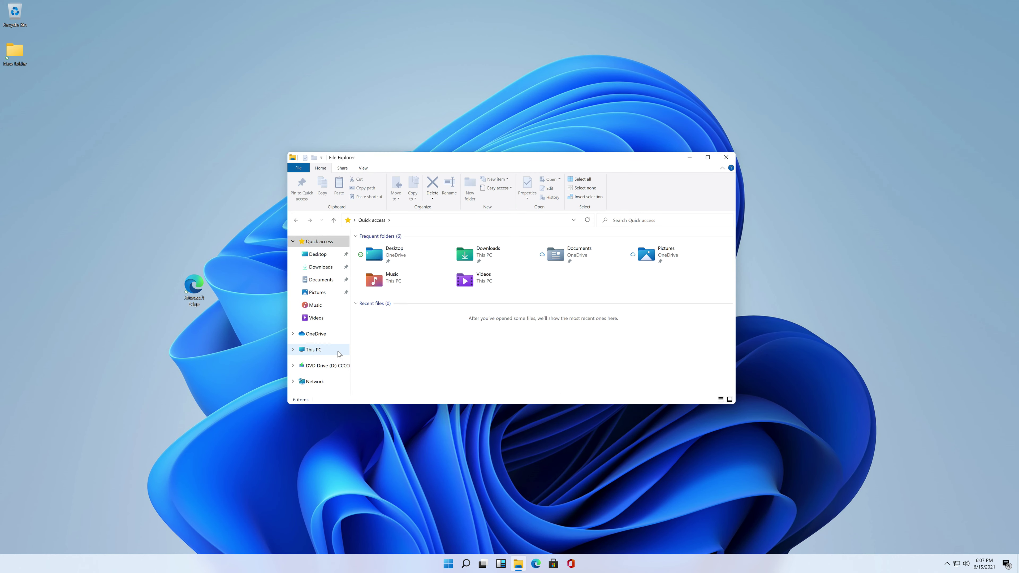
left_click(319, 350)
left_click(329, 370)
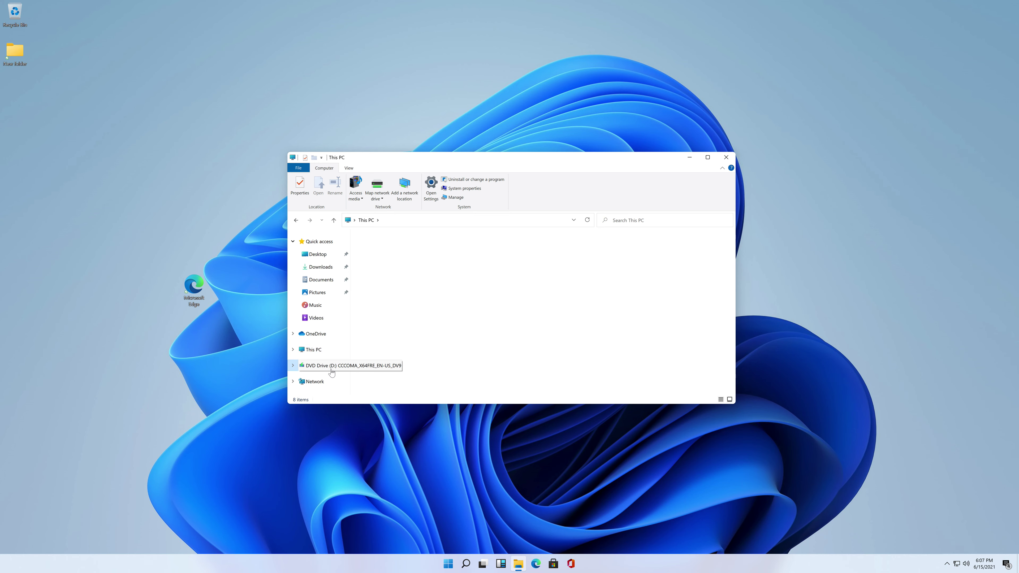
- Run the setup application from DVD Drive (D:) and answer the permission prompt
left_click(392, 343)
double_click(392, 343)
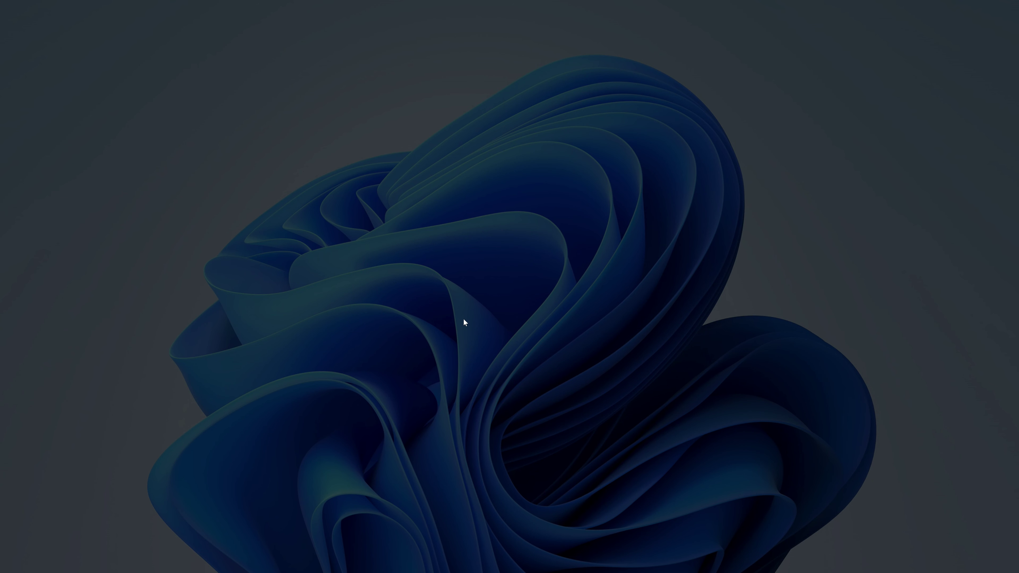
left_click(466, 335)
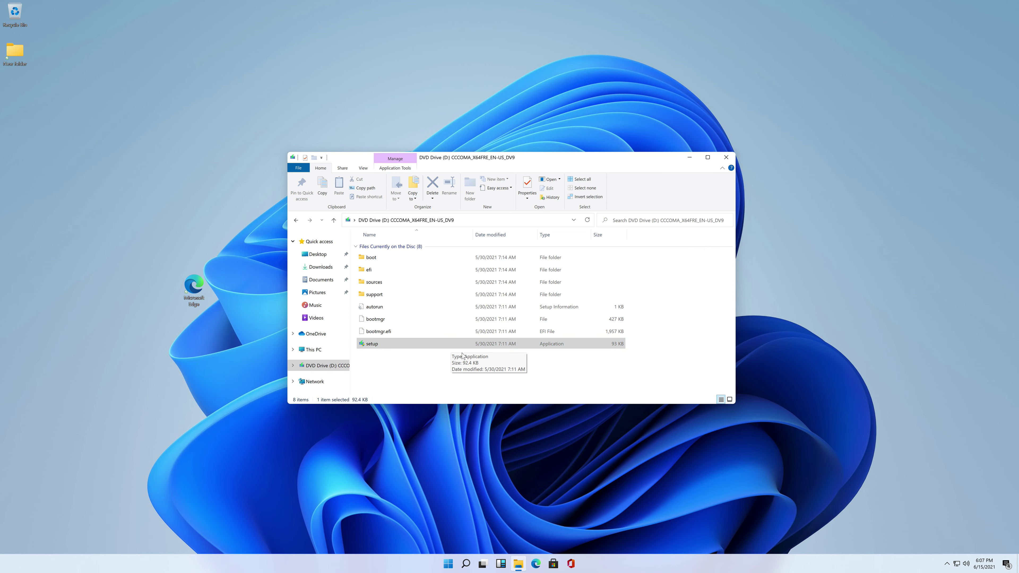
- Move the File Explorer window aside, and proceed through Windows 11 Setup to the update check before quitting the installer
left_click_drag(471, 158, 375, 269)
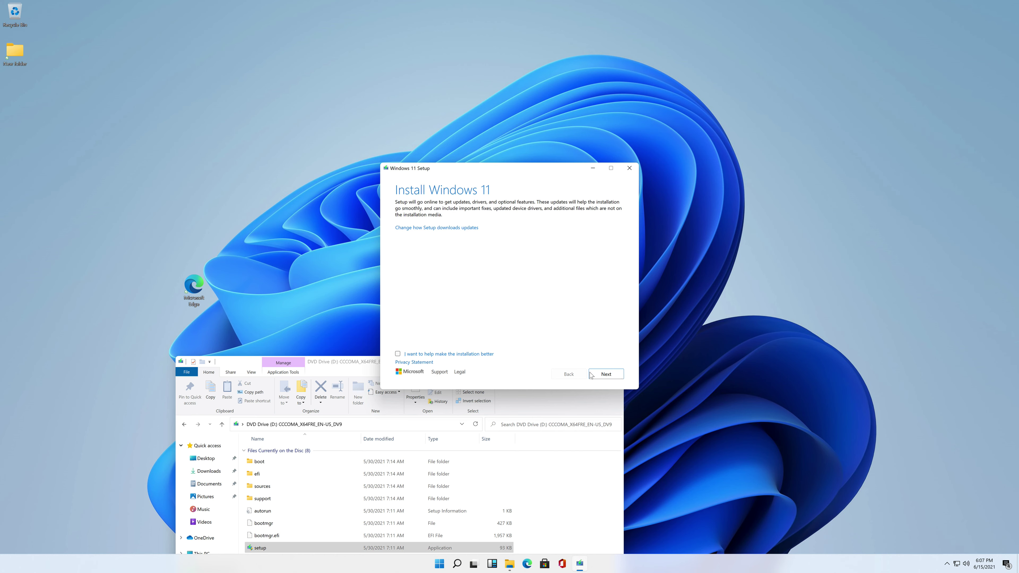
left_click(599, 377)
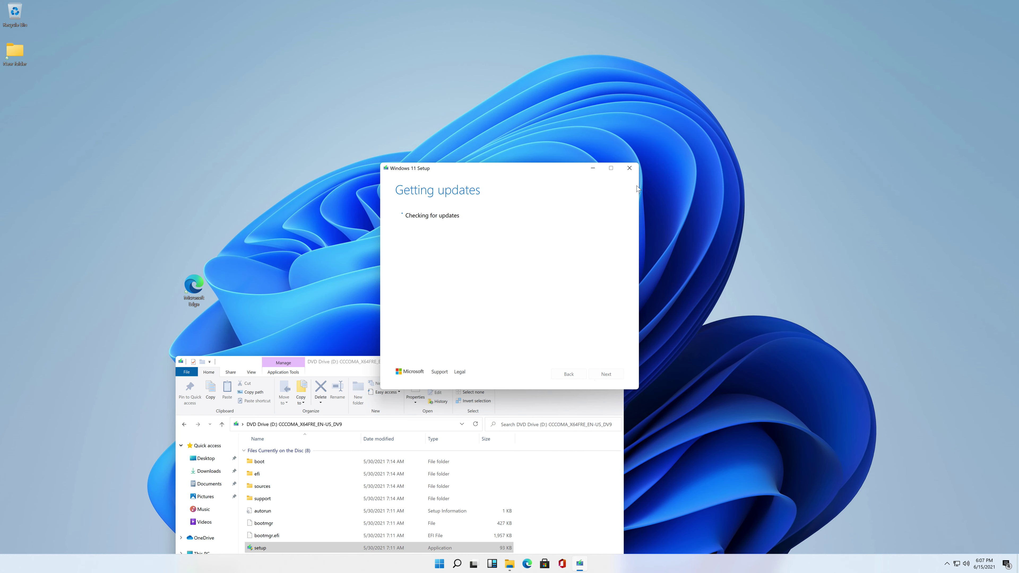
left_click(626, 171)
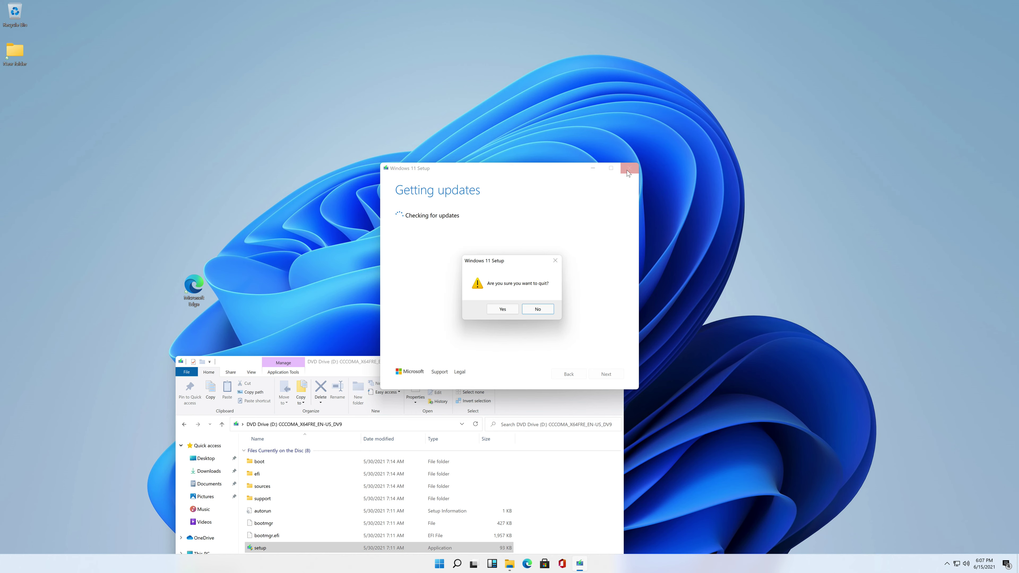
left_click(507, 311)
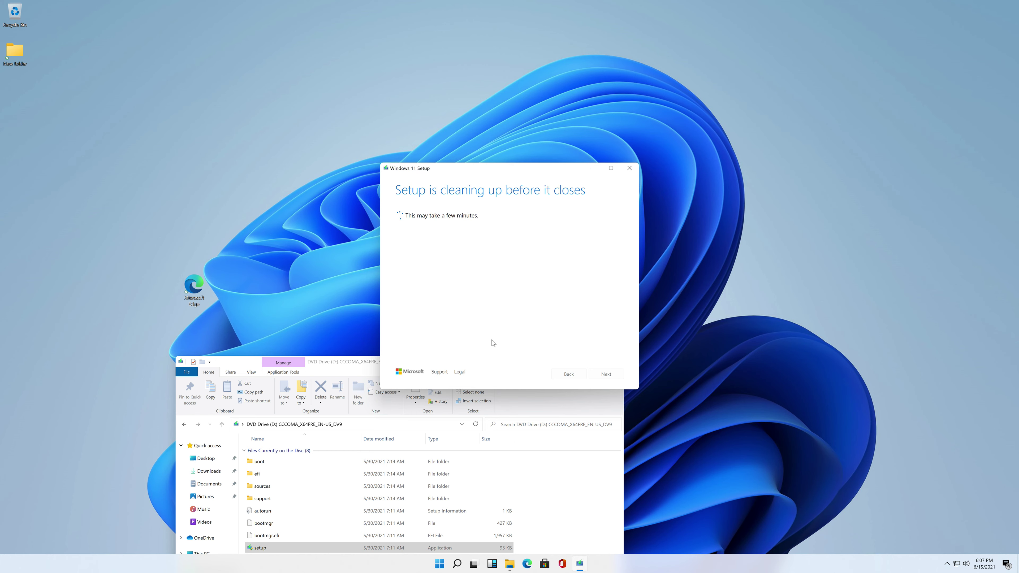
- Bring File Explorer in front of the setup window and browse from This PC to the Windows folder on Local Disk (C:)
left_click(560, 457)
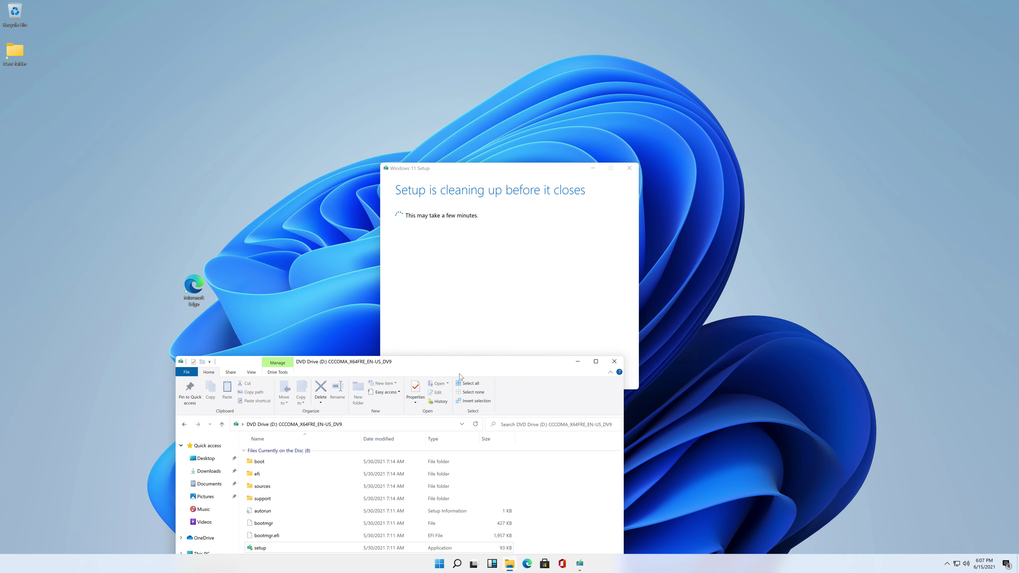
left_click_drag(465, 369, 513, 246)
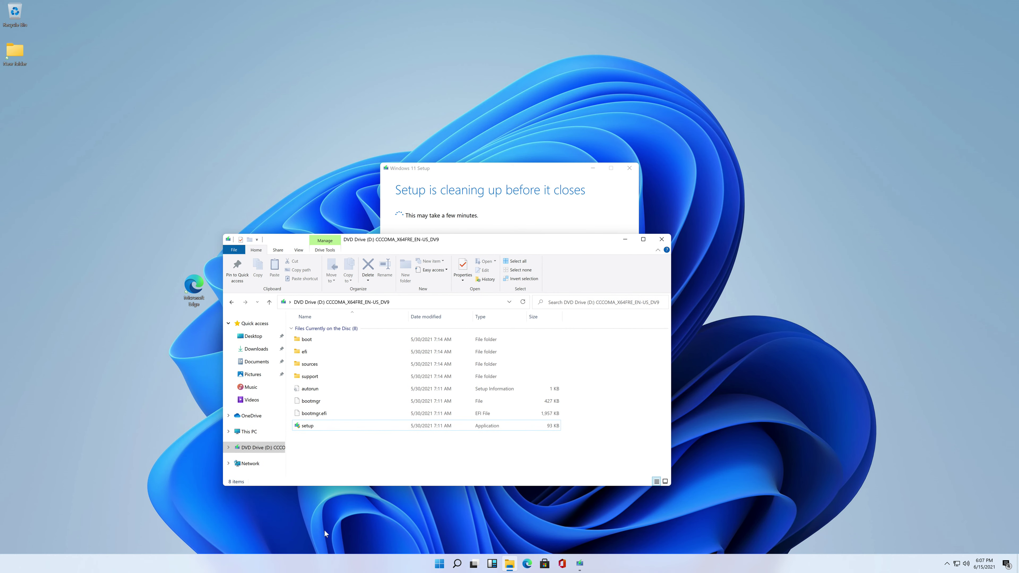
left_click(240, 434)
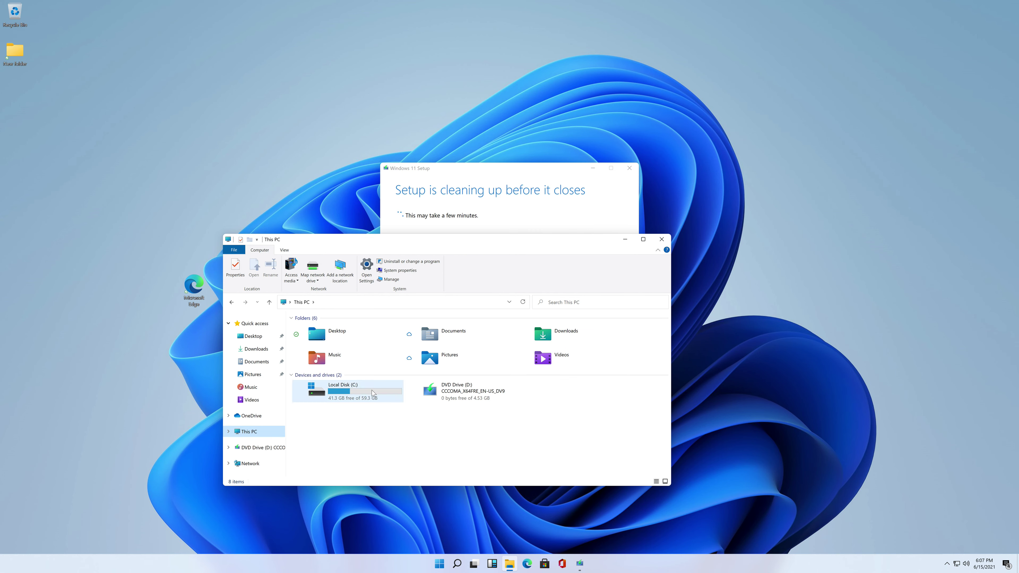
double_click(381, 397)
double_click(327, 378)
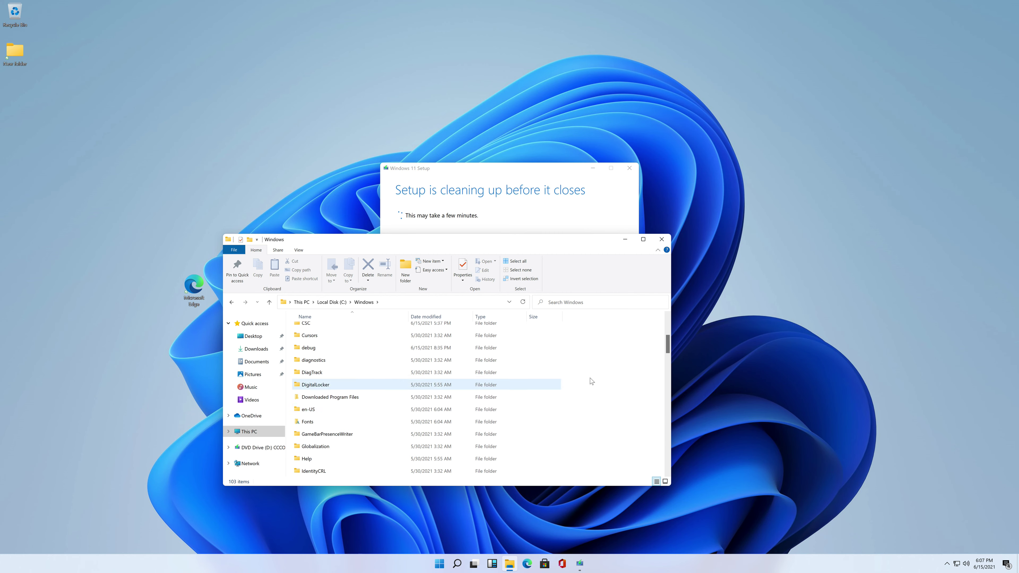
- Try to delete the System32 folder from the Windows folder, and cancel at the permission prompt
left_click_drag(668, 341, 535, 419)
scroll(369, 370, "up", 2)
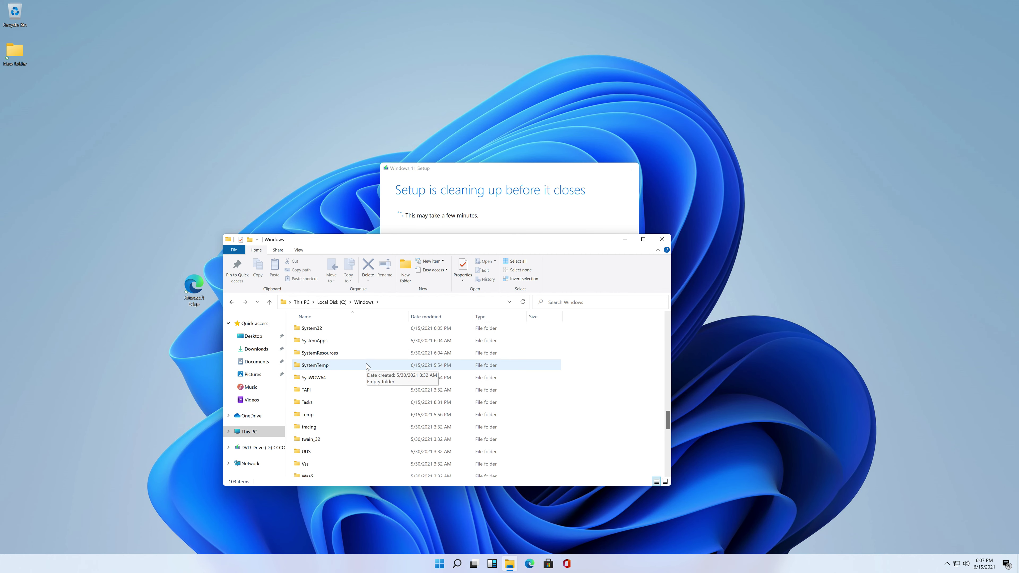
left_click(329, 329)
left_click_drag(329, 331, 321, 471)
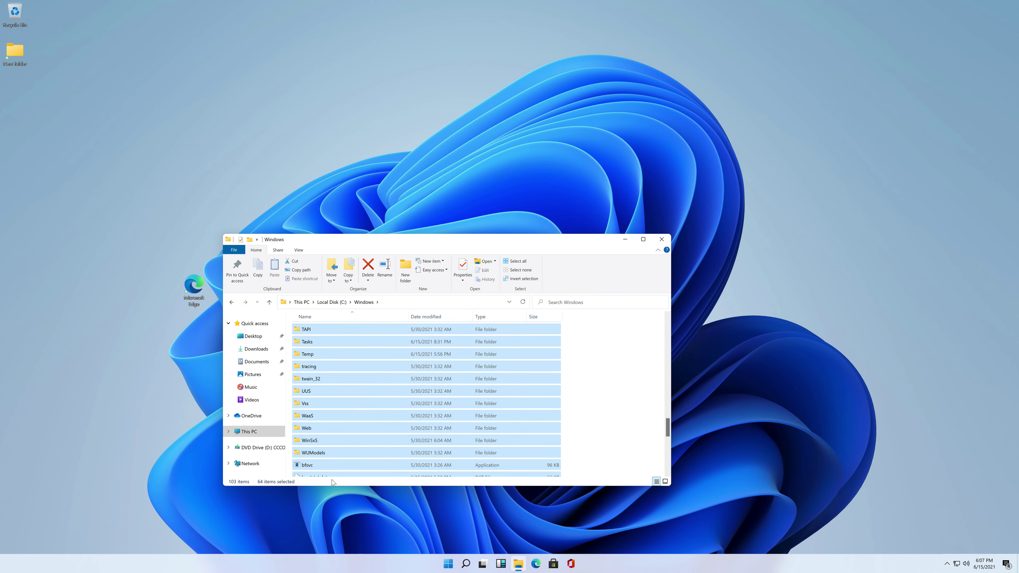
left_click(329, 416)
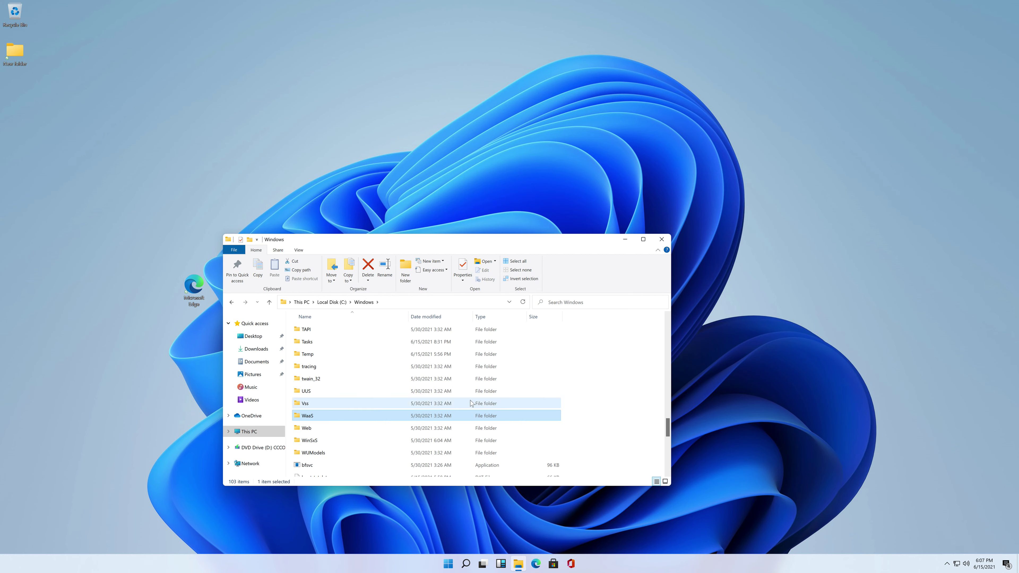
left_click_drag(667, 431, 662, 419)
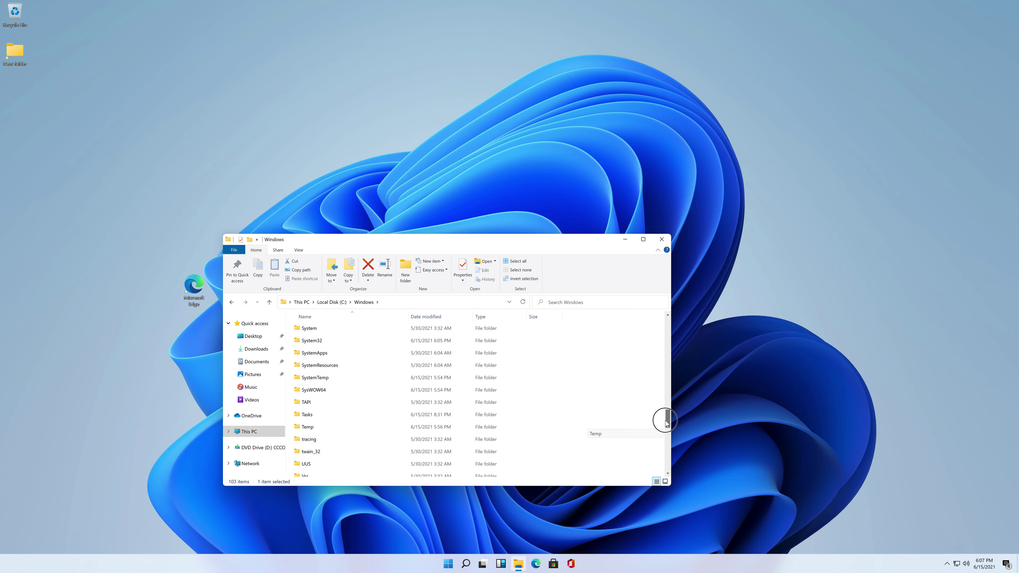
left_click(426, 339)
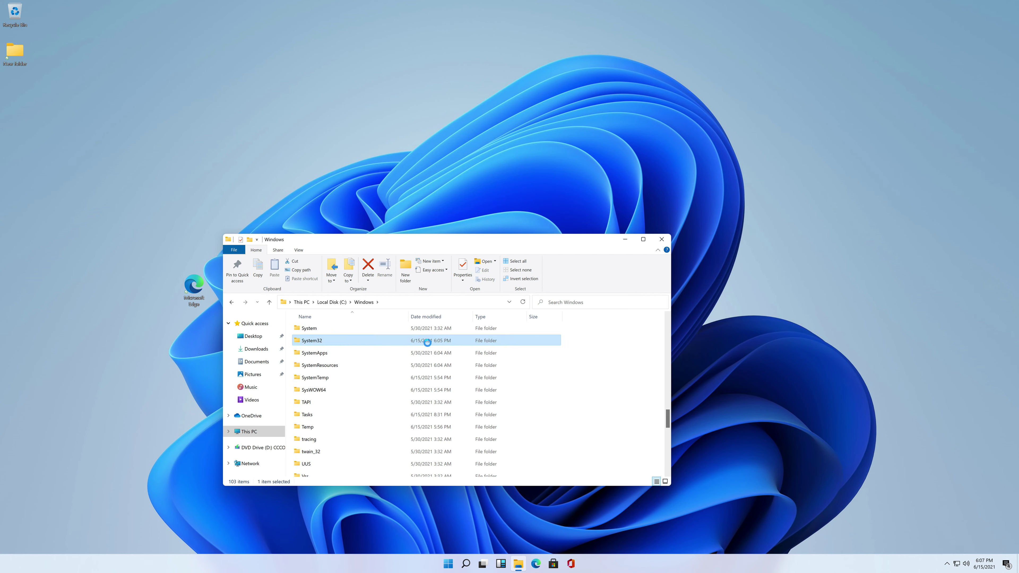
right_click(426, 341)
left_click(465, 465)
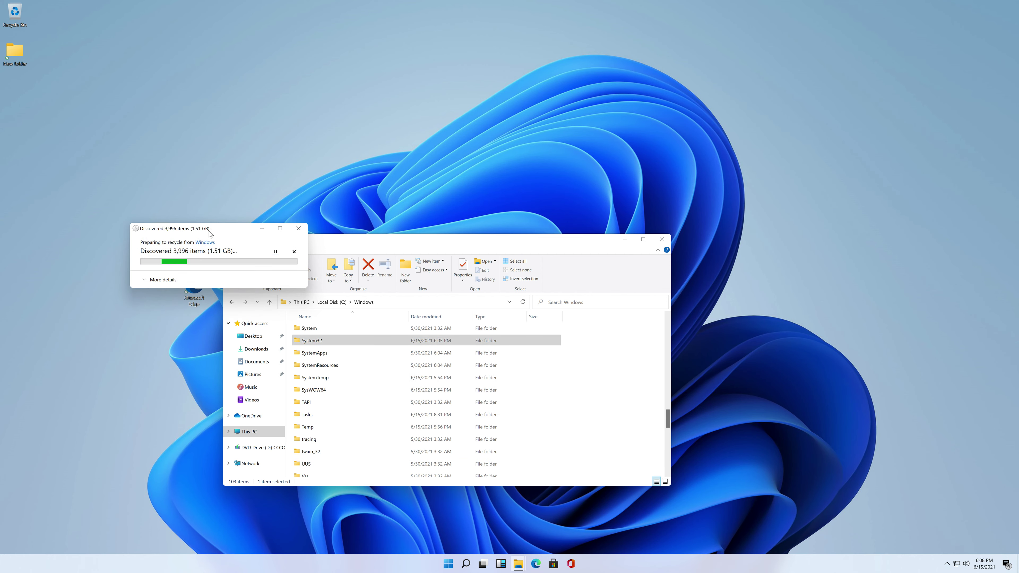
left_click_drag(209, 234, 435, 325)
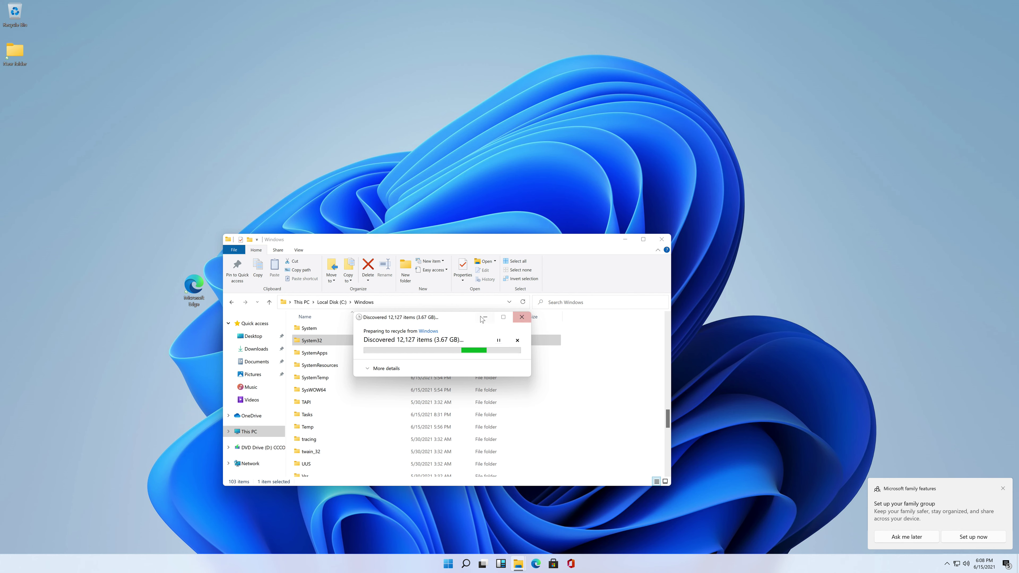
left_click_drag(446, 320, 671, 370)
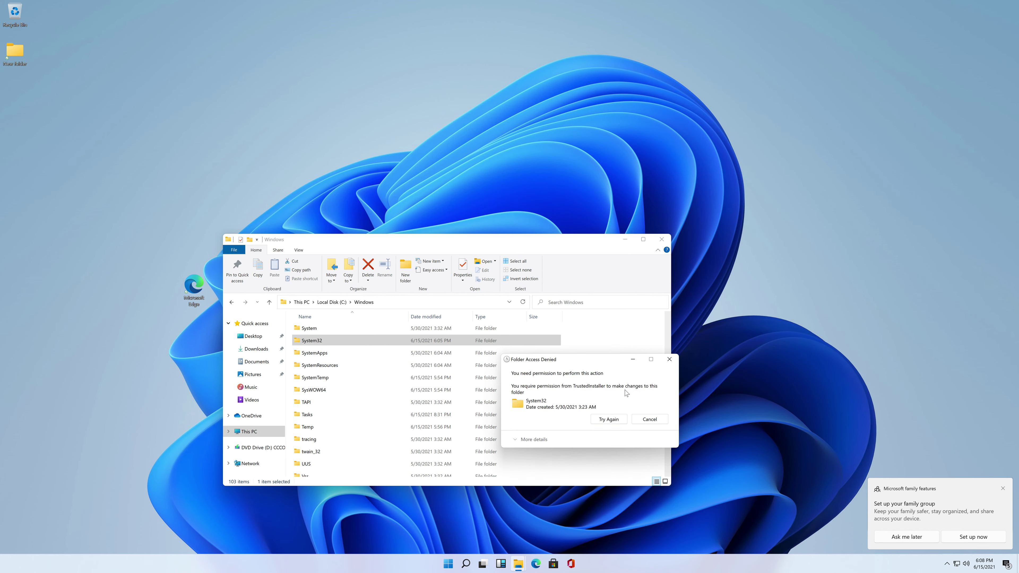
left_click(648, 420)
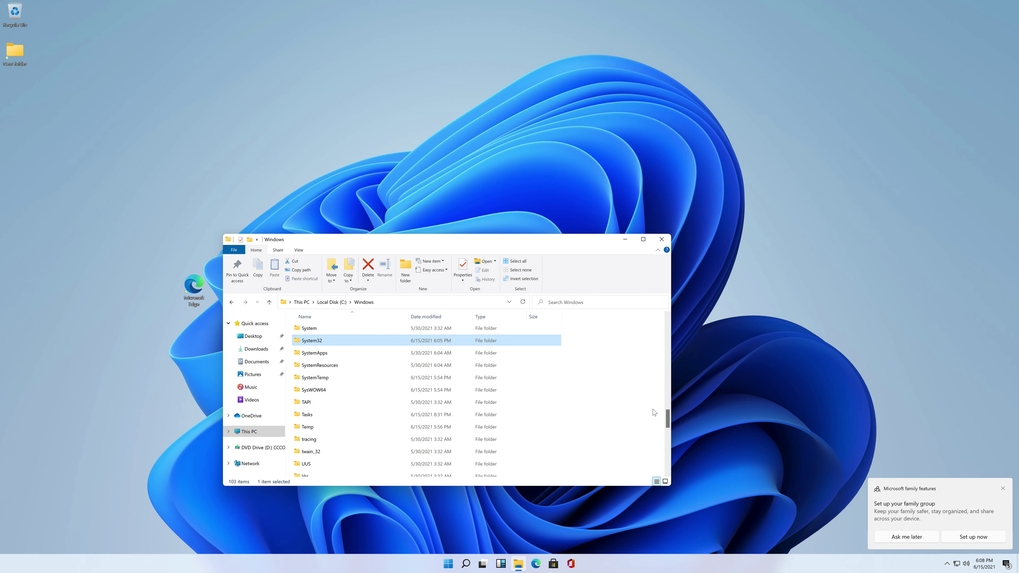
- Go back to This PC, close File Explorer, and refresh the desktop
left_click(624, 239)
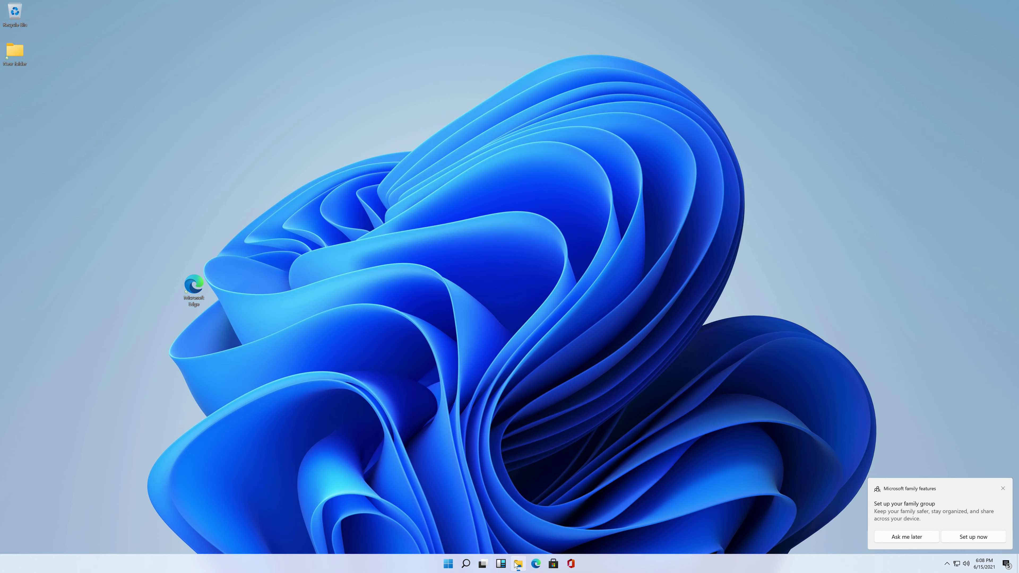
left_click(515, 564)
scroll(305, 401, "down", 4)
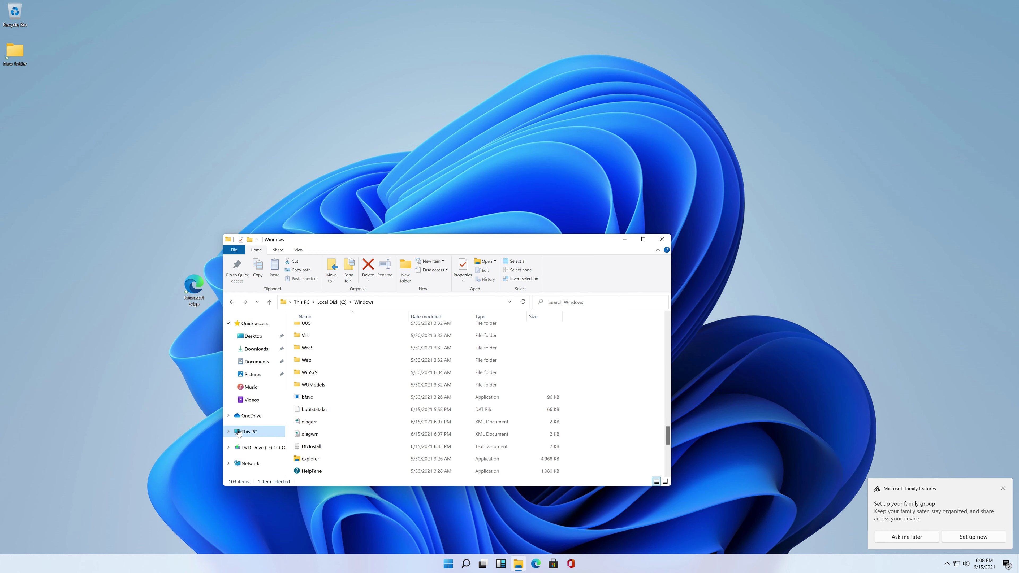
left_click(248, 432)
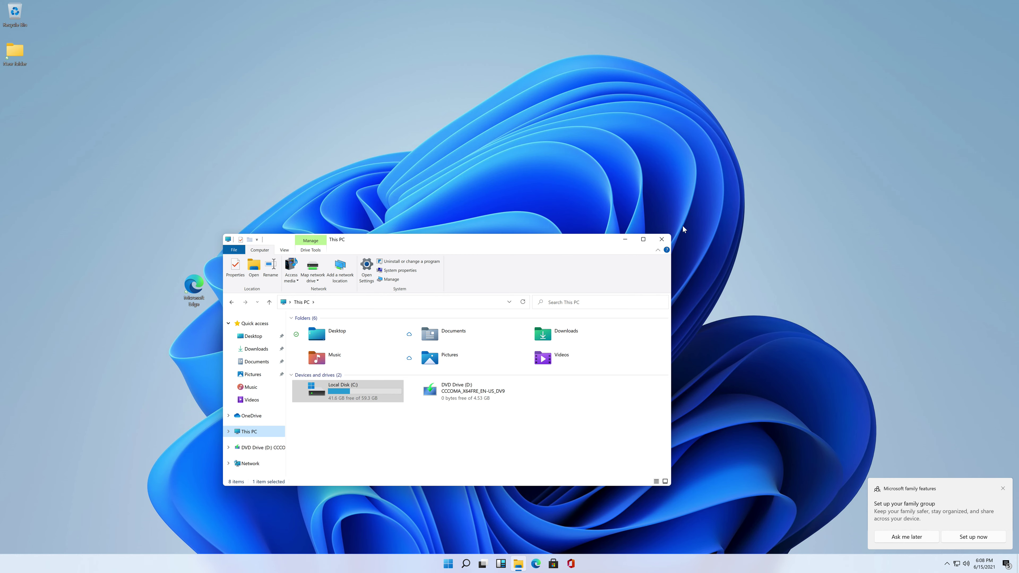
left_click(661, 238)
right_click(638, 216)
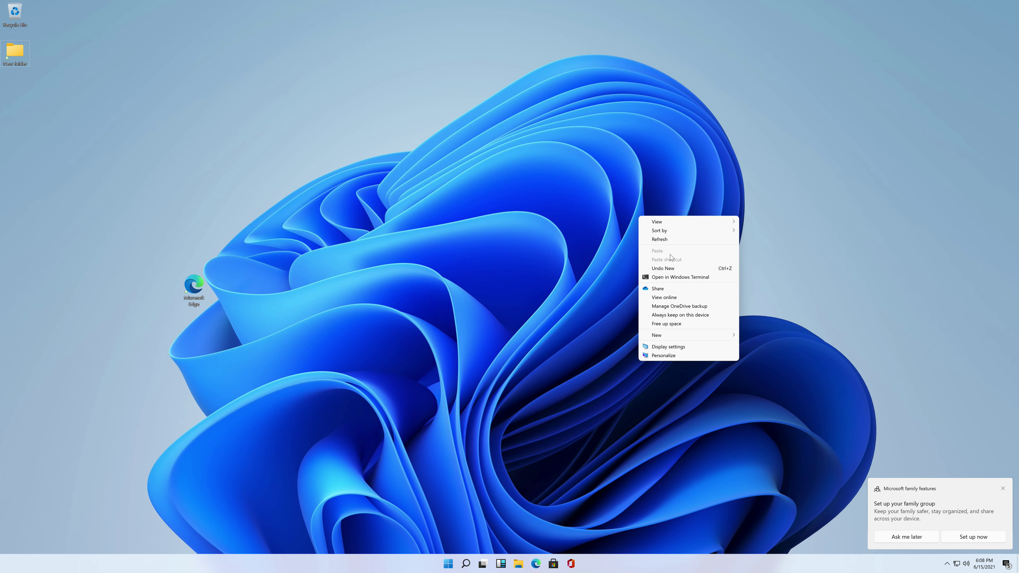
left_click(663, 238)
- View the desktop's Background personalization settings and close them, and postpone the family group setup reminder
right_click(355, 154)
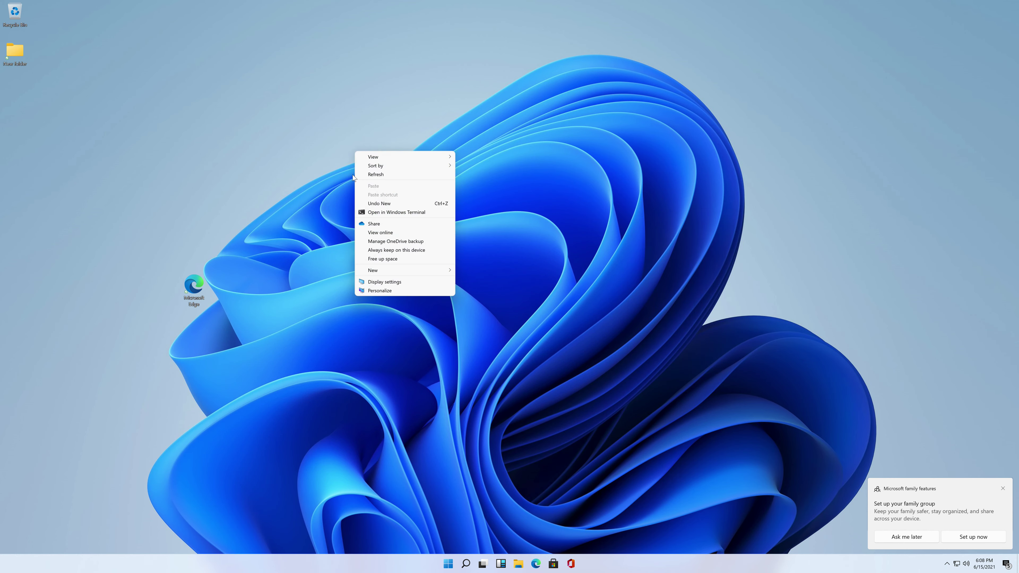
left_click(380, 290)
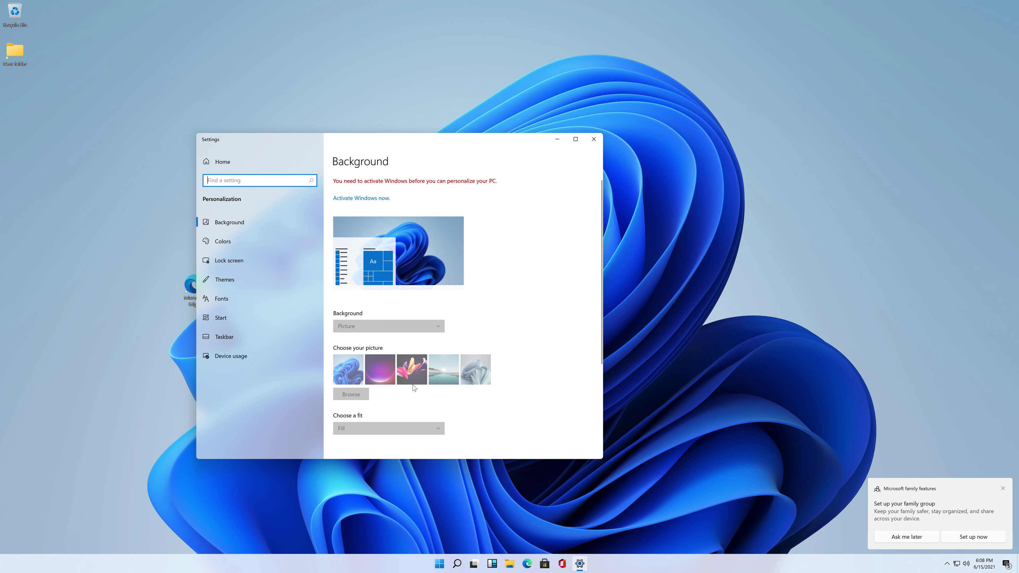
left_click(593, 139)
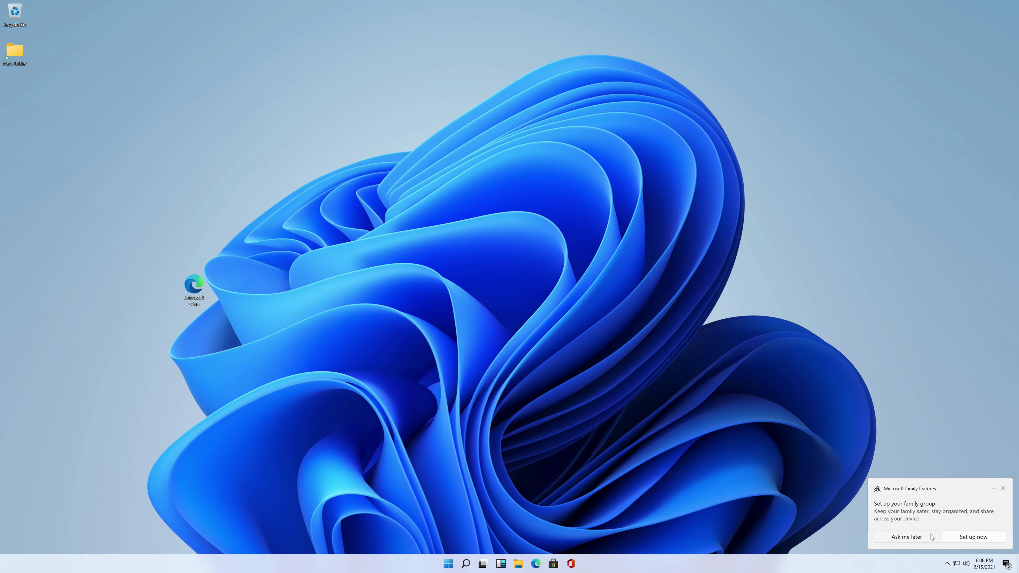
left_click(906, 537)
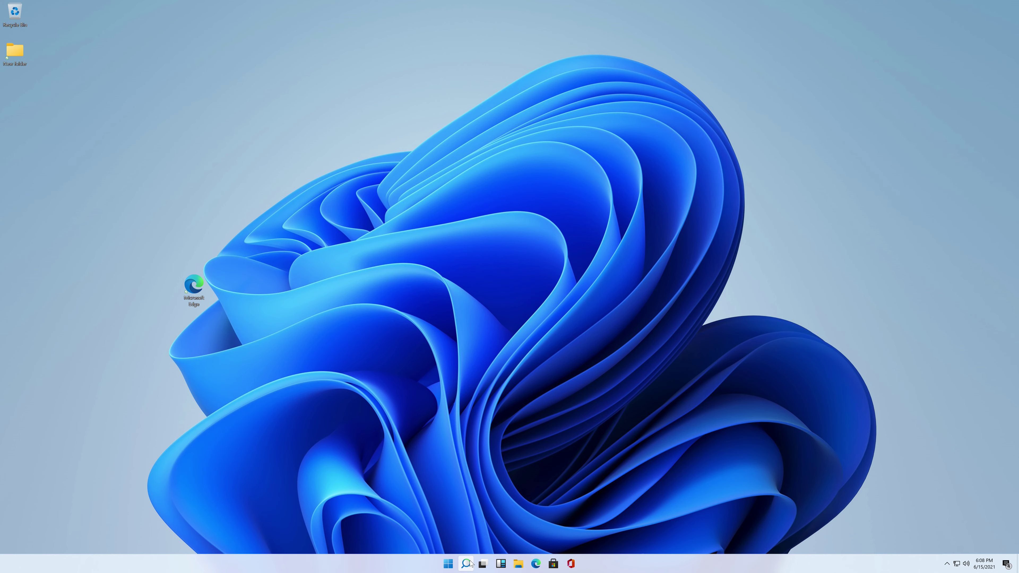
- Look at the second page of pinned apps in Start and return to the first page
left_click(450, 564)
scroll(630, 378, "down", 1)
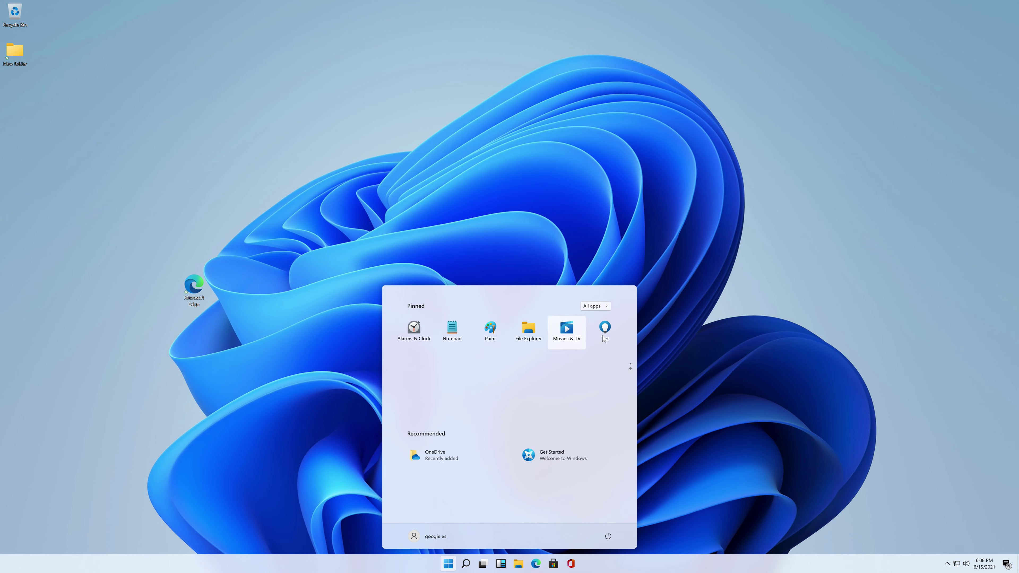
mouse_move(632, 367)
left_click(630, 357)
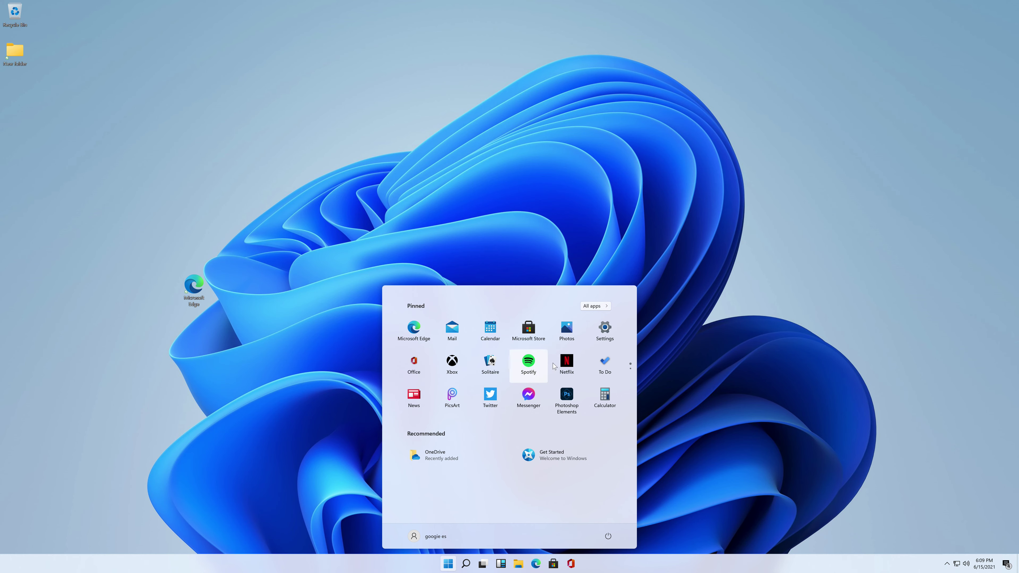
- Launch Netflix from the pinned apps, and bring up its uninstall confirmation and cancel it
left_click(574, 361)
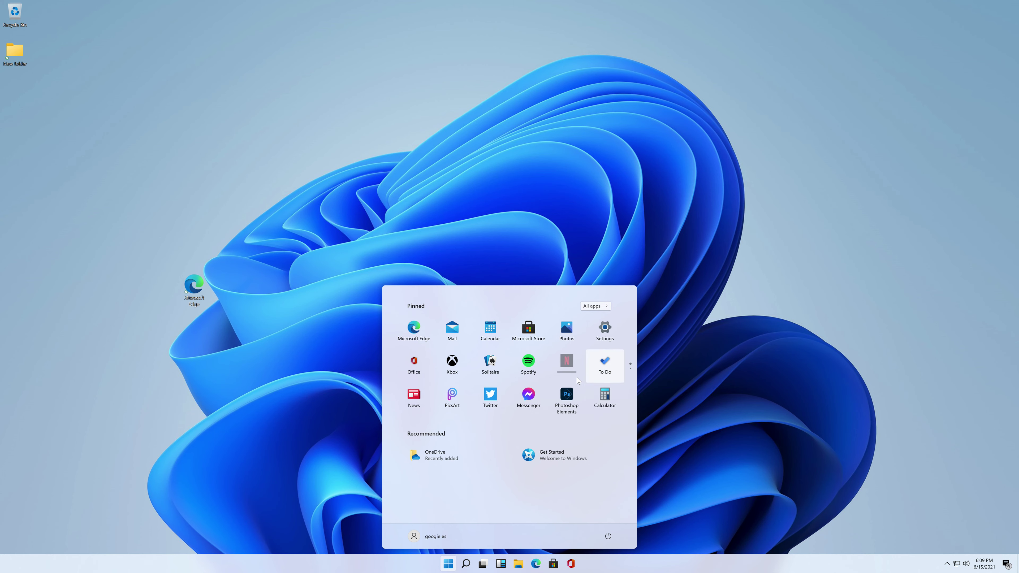
right_click(574, 368)
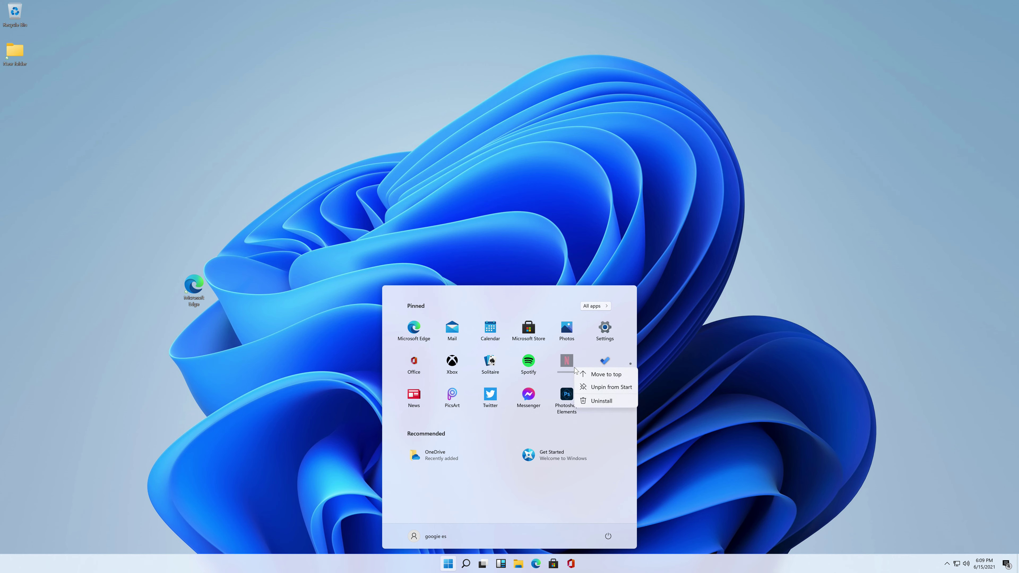
left_click(601, 400)
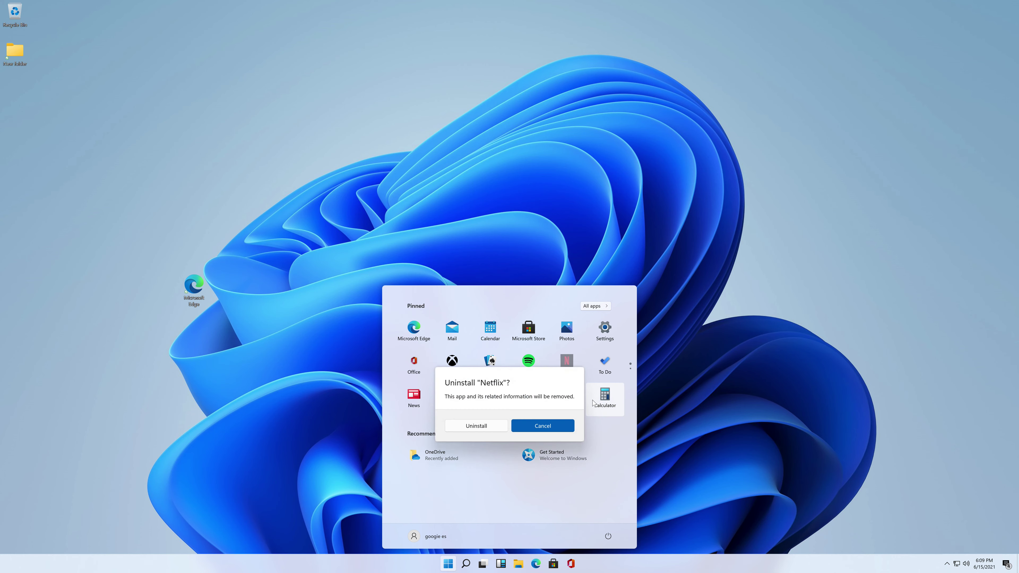
left_click(530, 426)
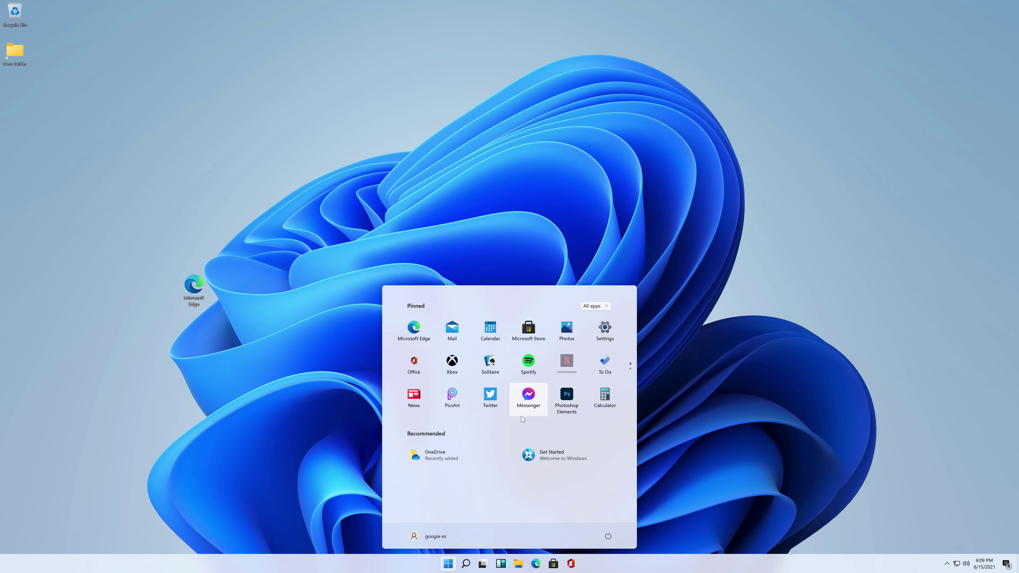
- Open File Explorer and browse from This PC through Local Disk (C:) into the Windows folder
mouse_move(515, 564)
left_click(520, 566)
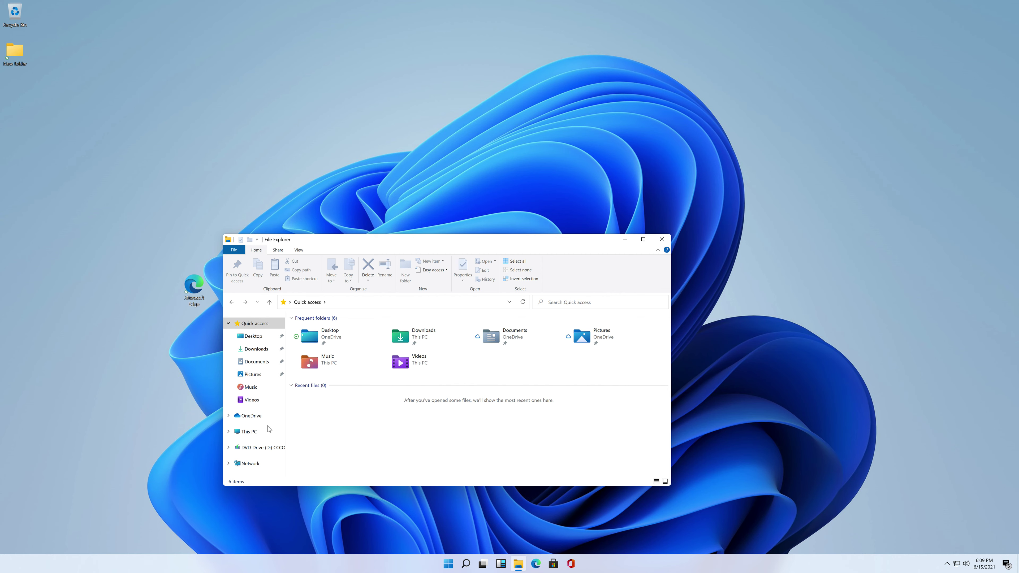
left_click(267, 432)
double_click(359, 385)
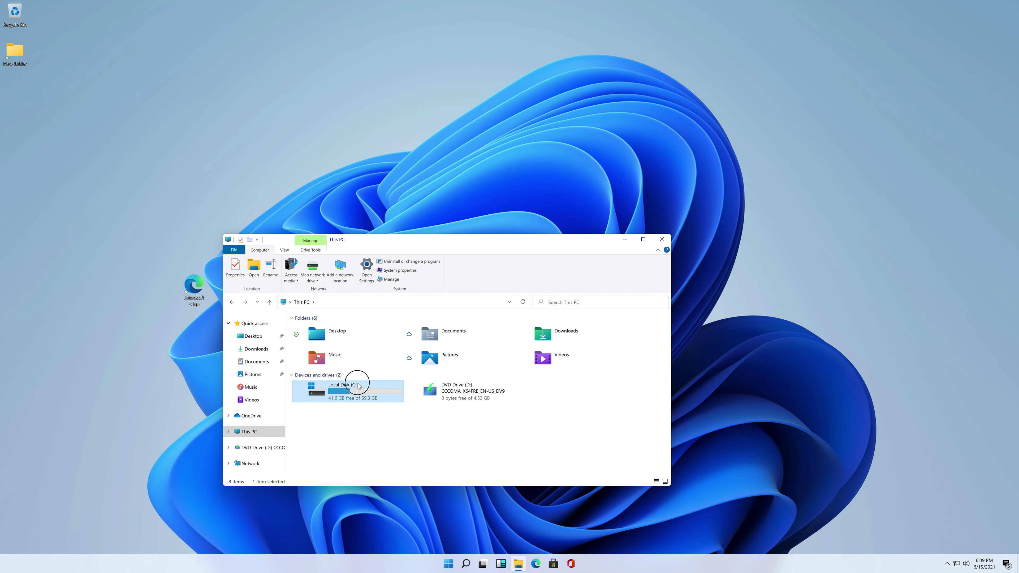
double_click(360, 381)
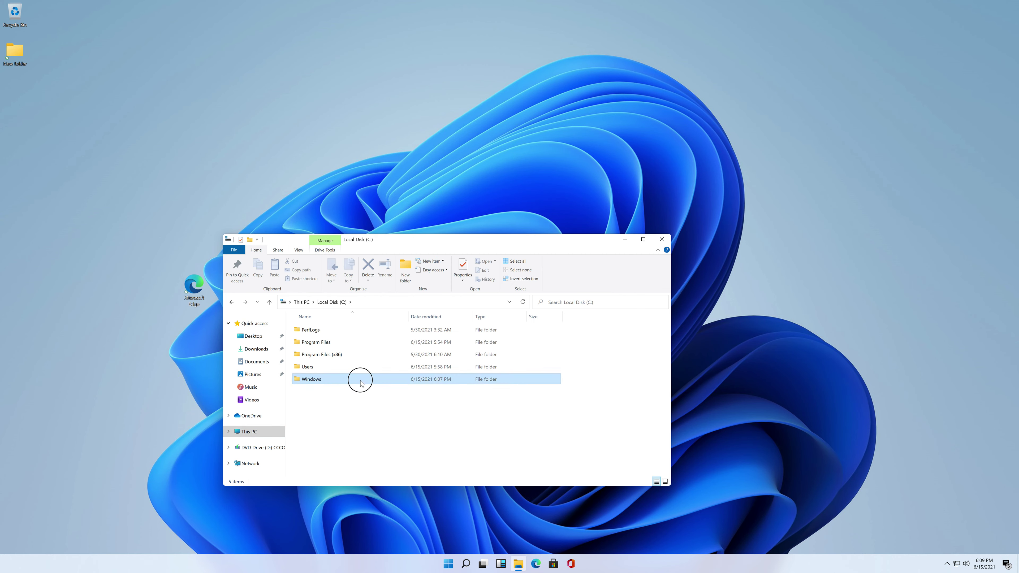
scroll(363, 387, "down", 13)
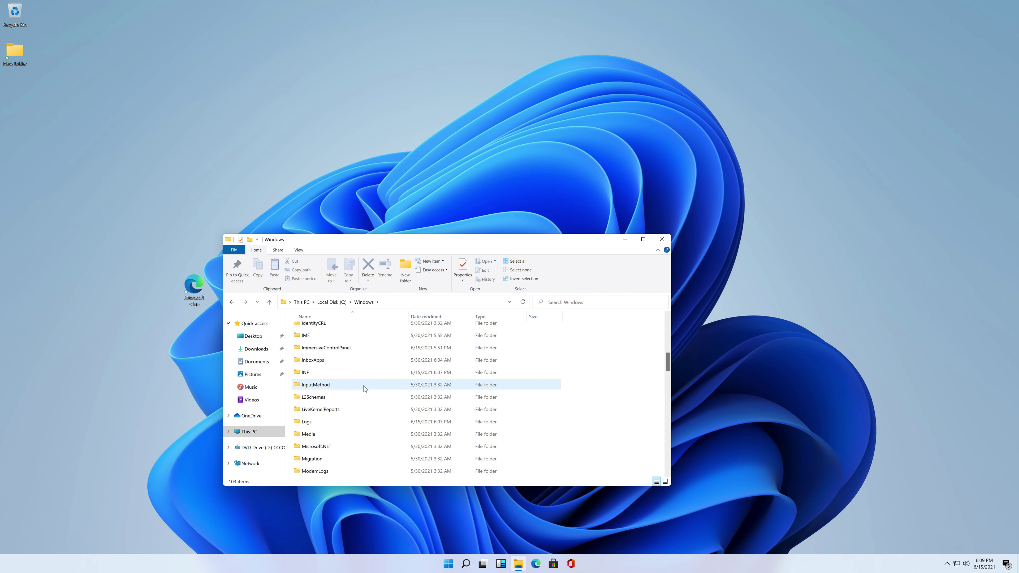
- Close the Windows folder's File Explorer window and launch Notepad
left_click(663, 238)
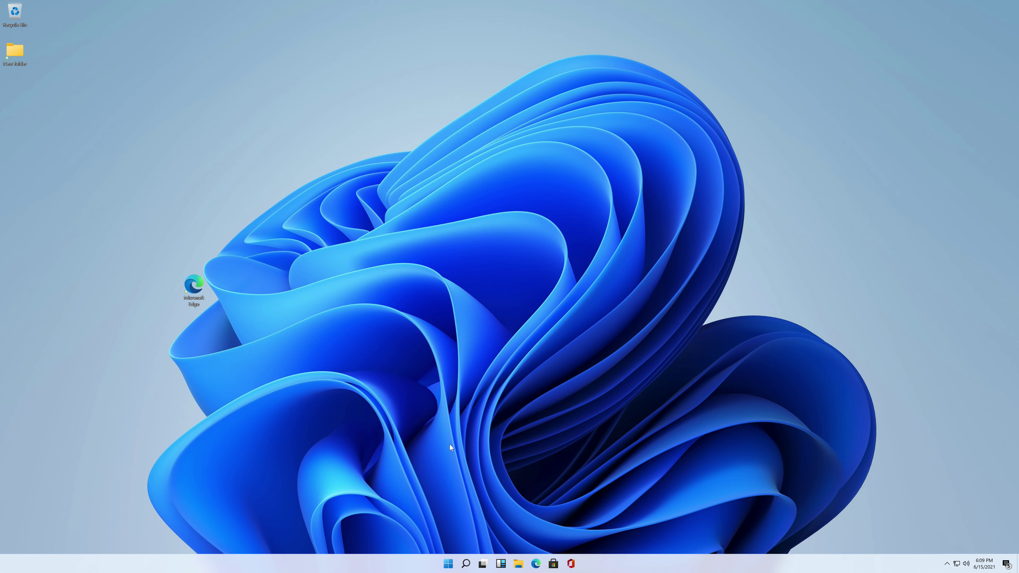
key("super+r")
type("notepad")
key("Return")
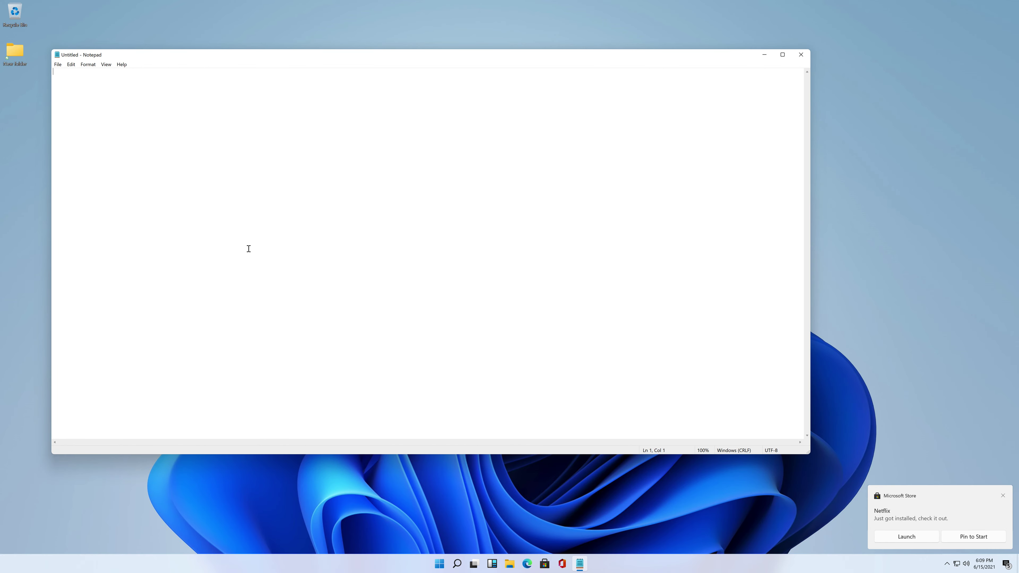
- Write a note starting "well thats windows 11 it was just released a few hours ago" asking viewers to like and subscribe, and close it without saving
type("well thatds windows 11 it was just released a few hours ago and i hope y")
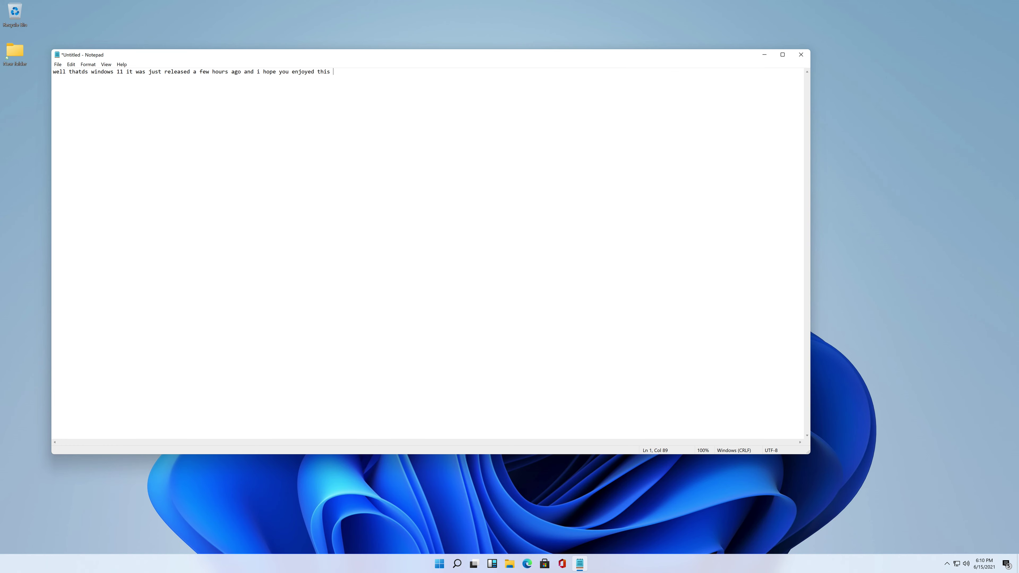
type("ou")
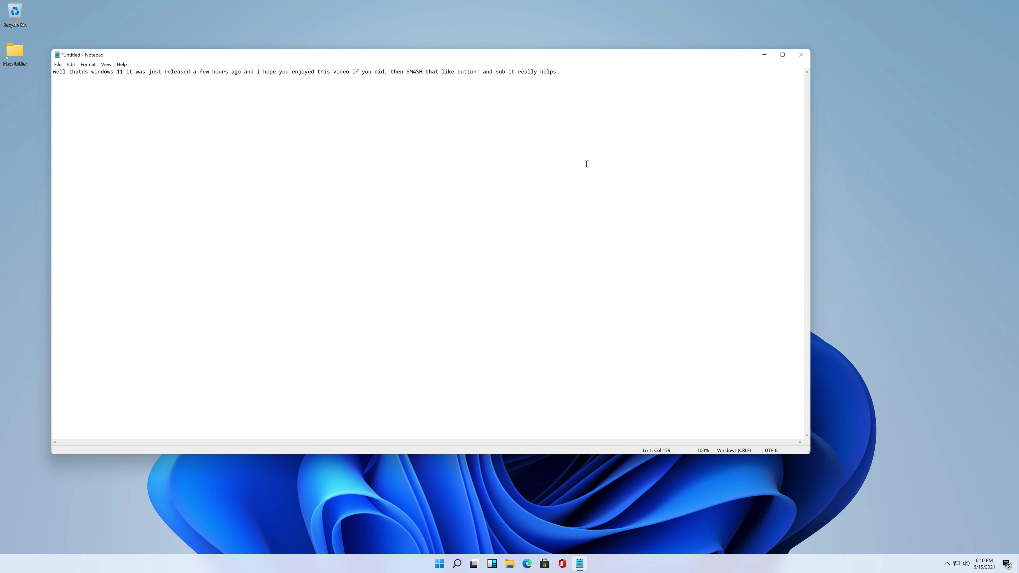
key("BackSpace")
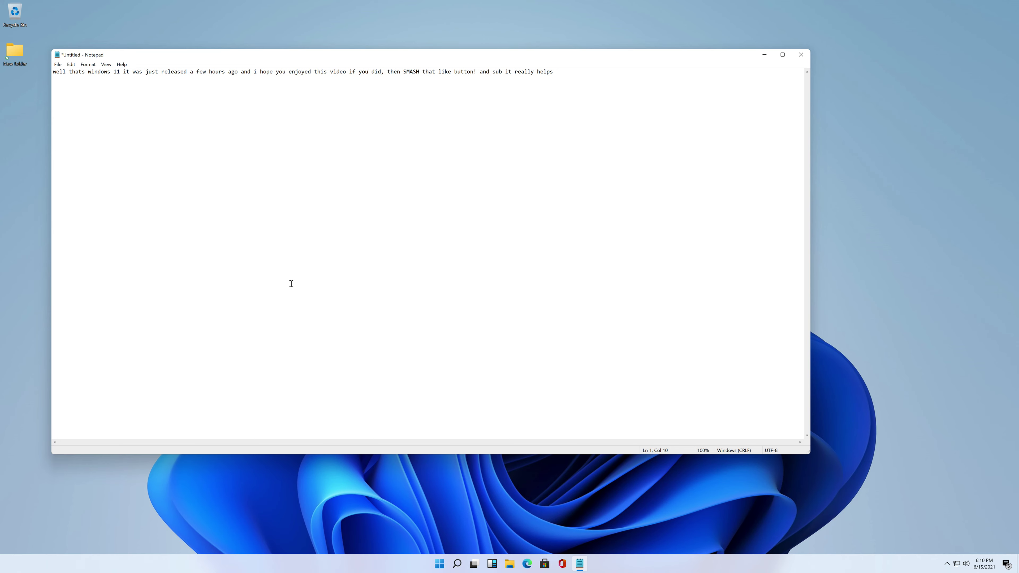
left_click(800, 55)
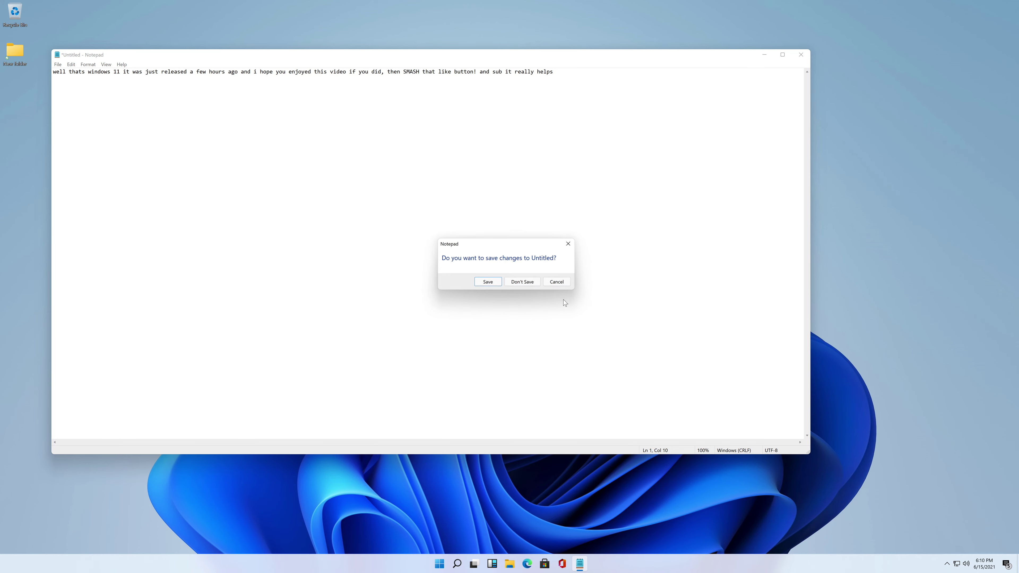
left_click(520, 283)
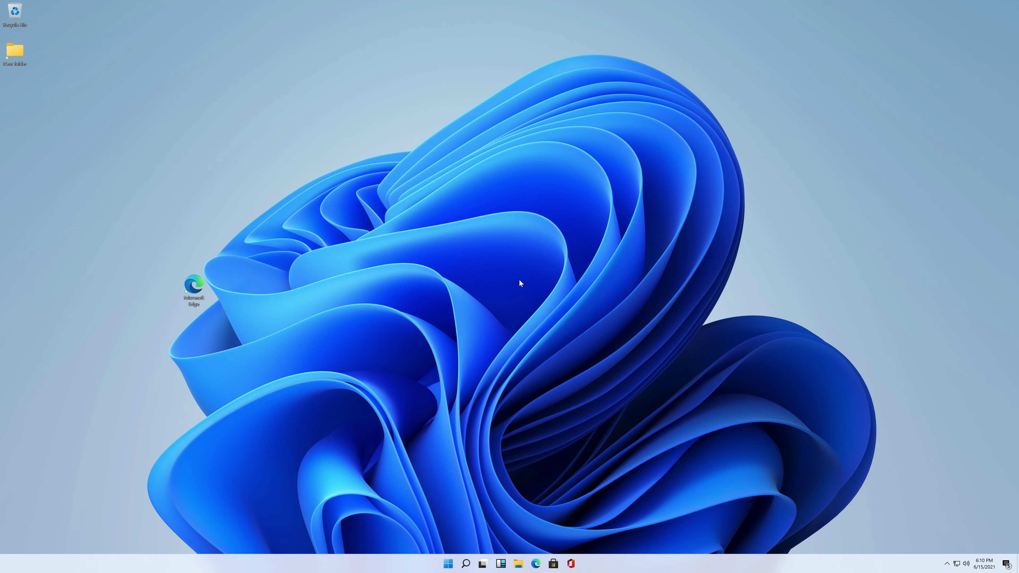